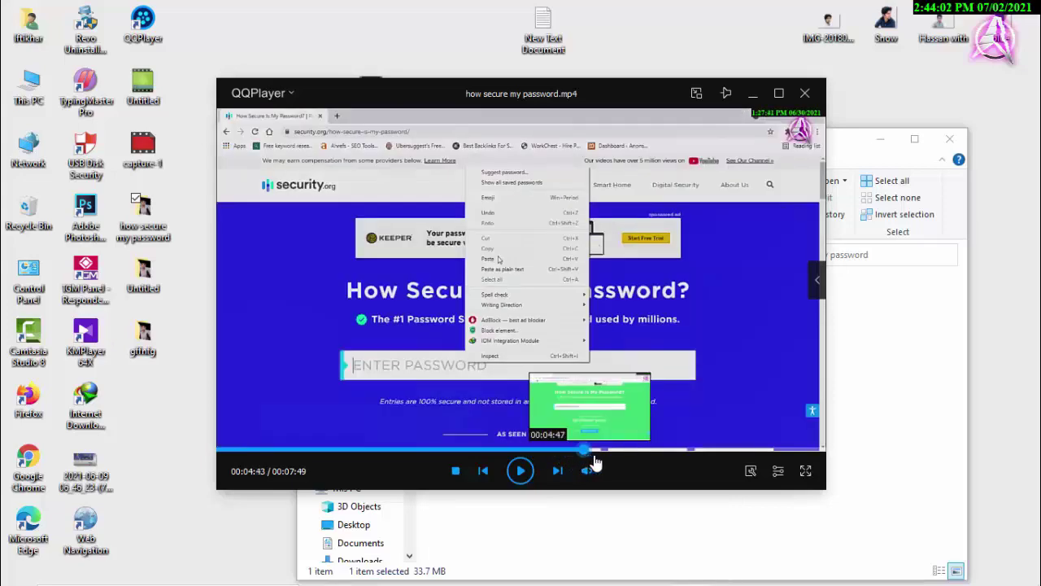
Capture the green password-result frame at 00:04:53 of the video full screen and save it to the Desktop as a JPG named thumbNAIL.
{"action": "left_click", "coordinate": [593, 457]}
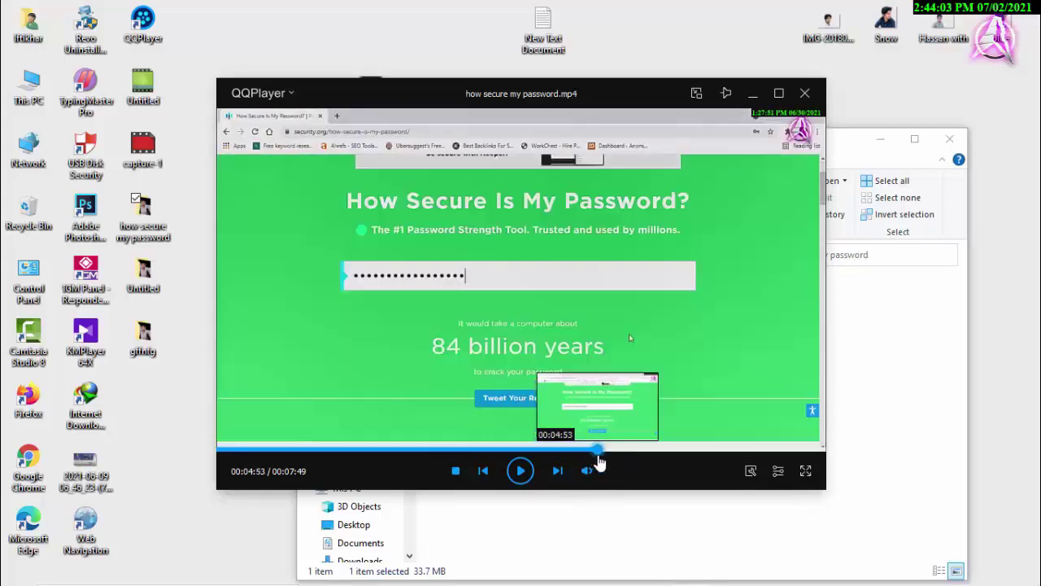
{"action": "double_click", "coordinate": [628, 333]}
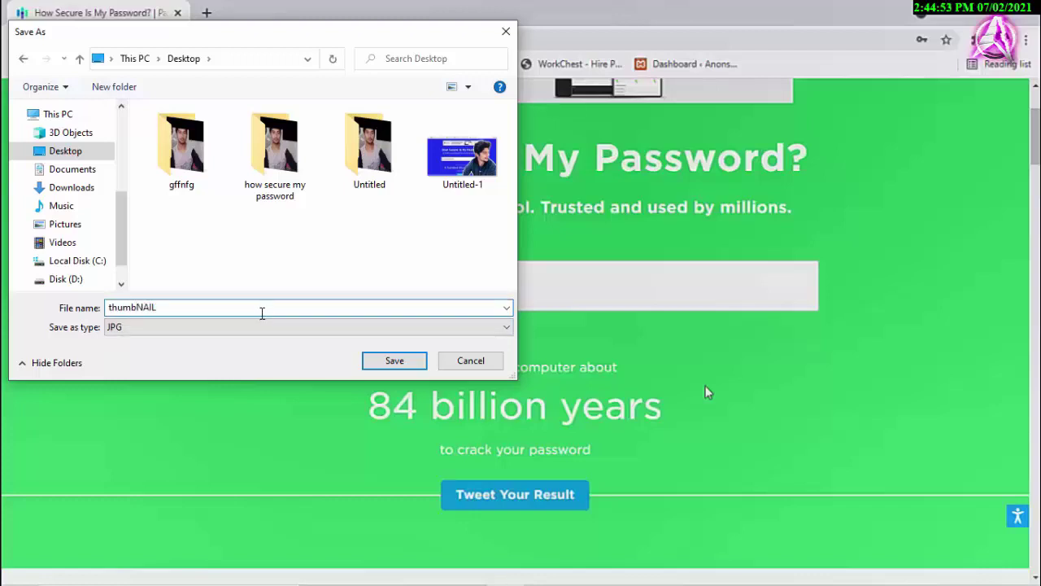
{"action": "key", "text": "space"}
{"action": "double_click", "coordinate": [263, 322]}
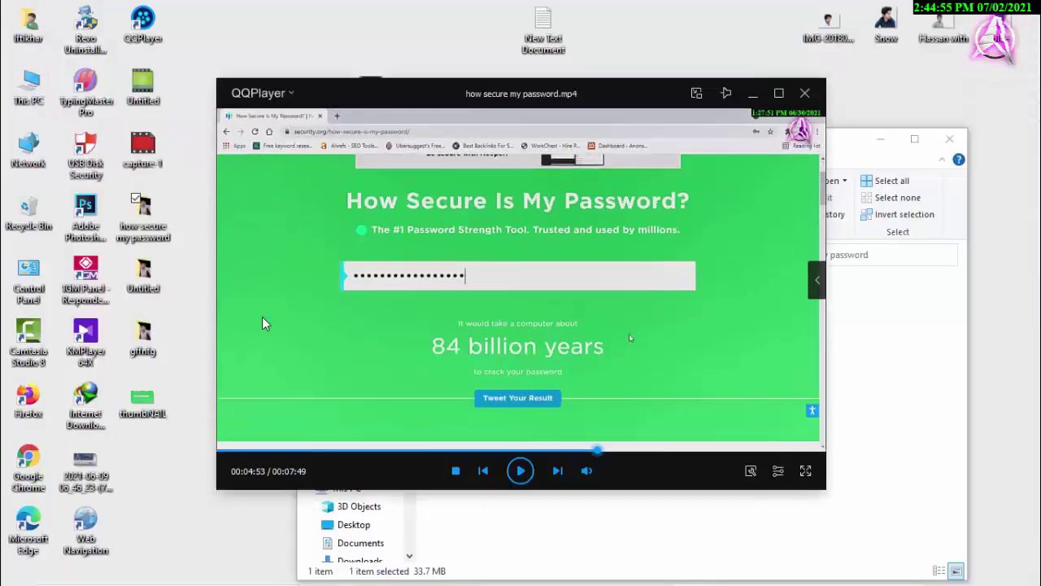
Close the video player and the folder window, and move the thumbNAIL image to an empty area of the desktop.
{"action": "key", "text": "alt+F4"}
{"action": "key", "text": "alt+F4"}
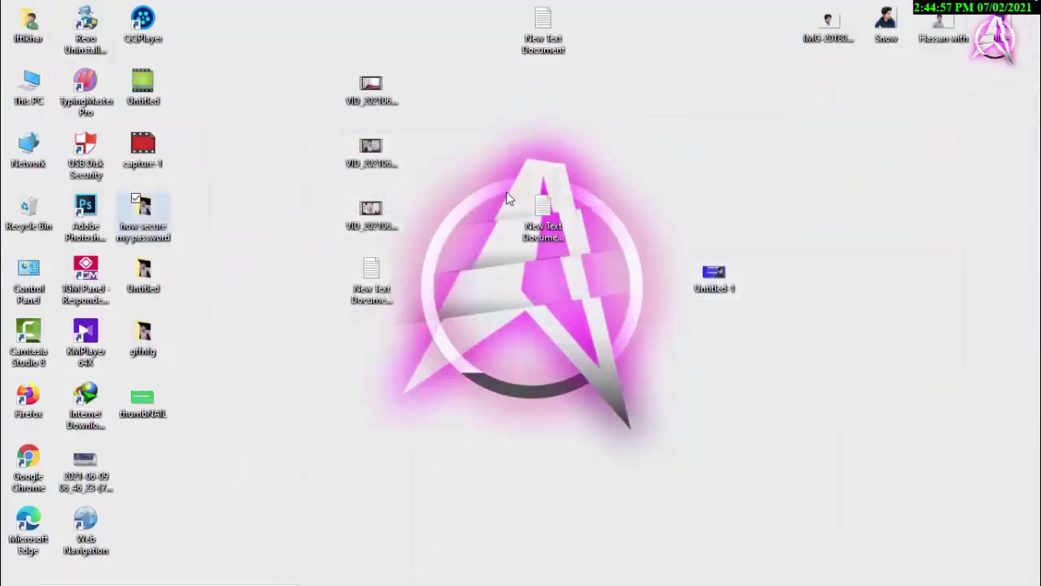
{"action": "left_click_drag", "start_coordinate": [143, 399], "coordinate": [716, 94]}
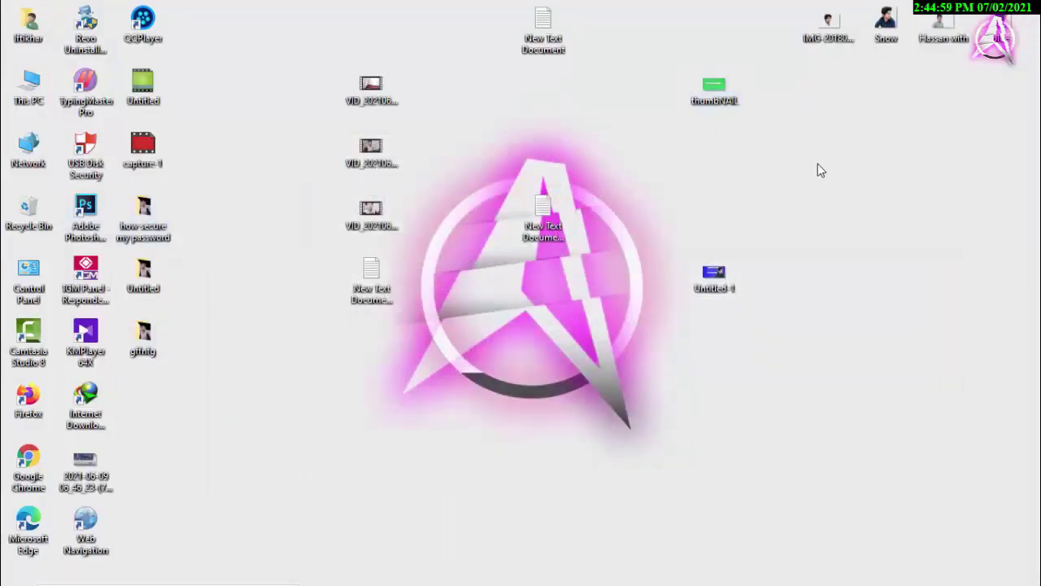
{"action": "right_click", "coordinate": [818, 169]}
{"action": "left_click", "coordinate": [802, 213]}
{"action": "right_click", "coordinate": [853, 153]}
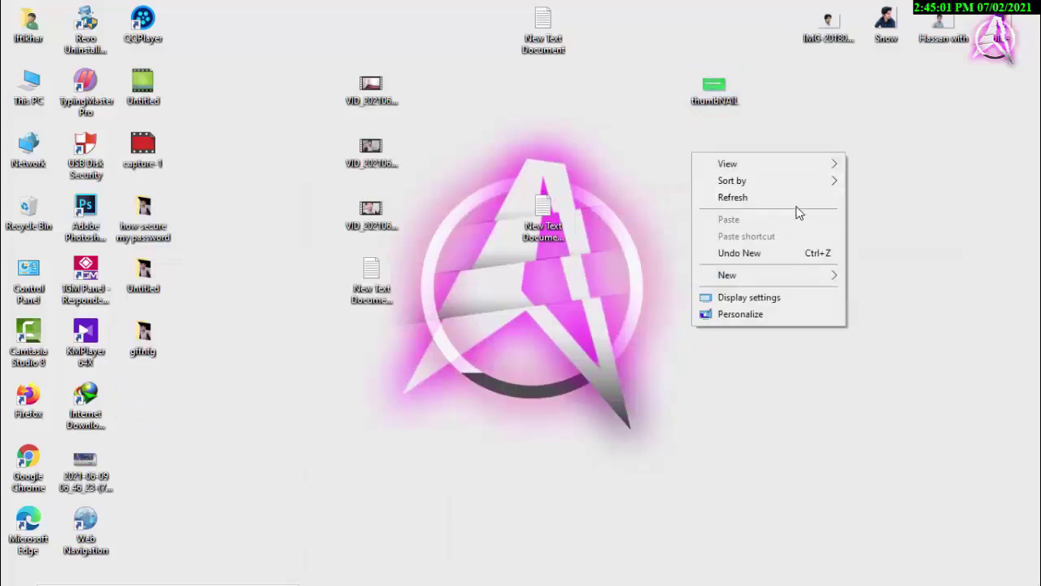
{"action": "left_click", "coordinate": [798, 209]}
{"action": "left_click", "coordinate": [846, 189]}
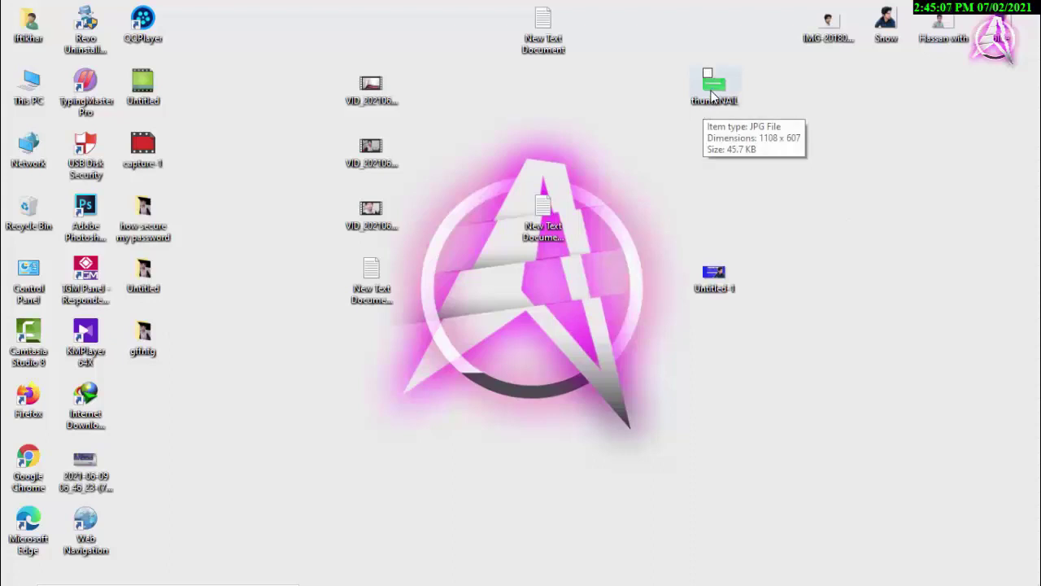
{"action": "right_click", "coordinate": [765, 149]}
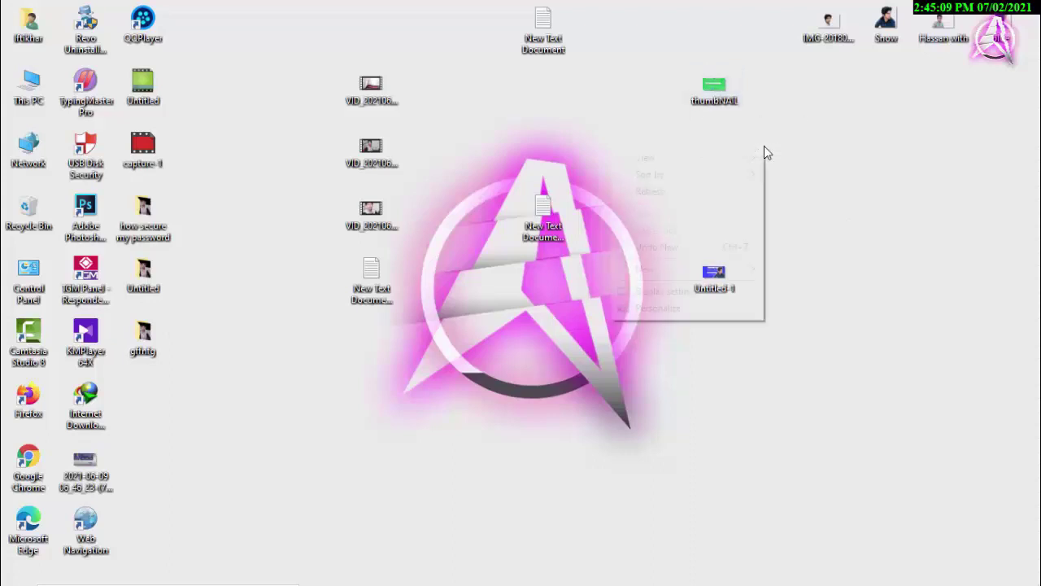
{"action": "left_click", "coordinate": [721, 190]}
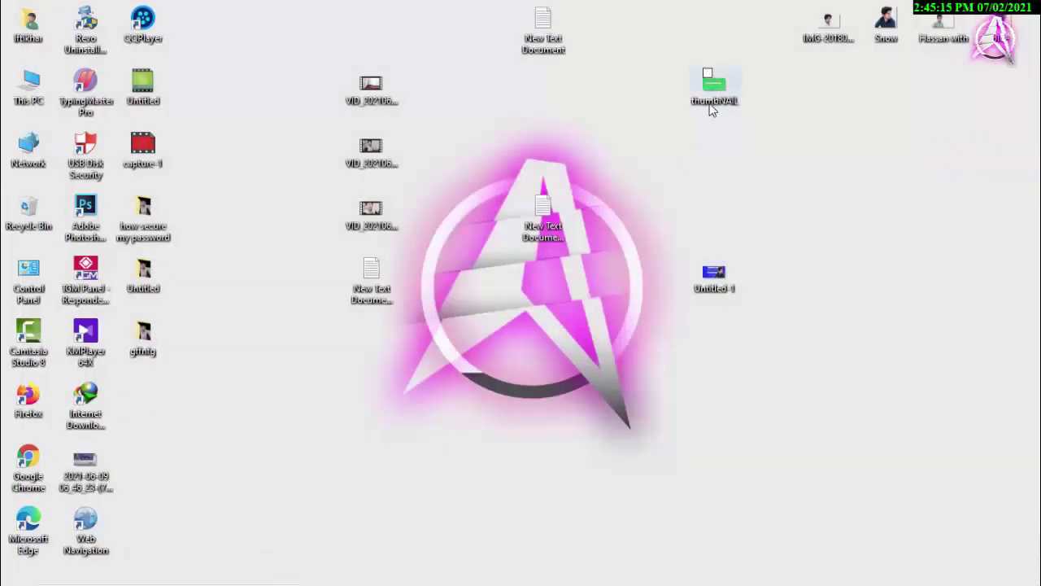
Move the thumbNAIL image farther toward the desktop's outer side and launch Adobe Photoshop CC (64 Bit).
{"action": "left_click_drag", "start_coordinate": [710, 97], "coordinate": [824, 159]}
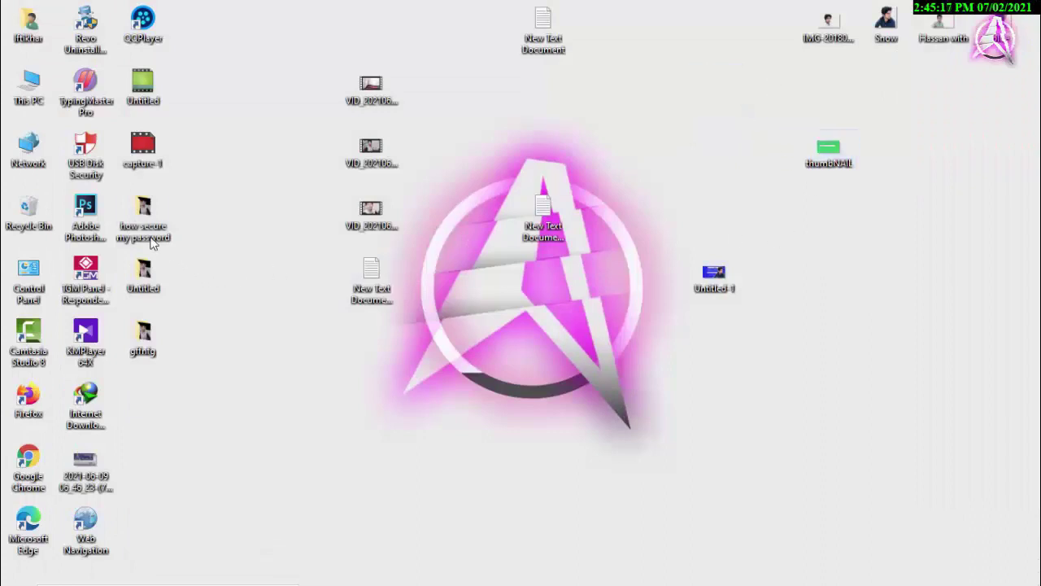
{"action": "left_click", "coordinate": [102, 221]}
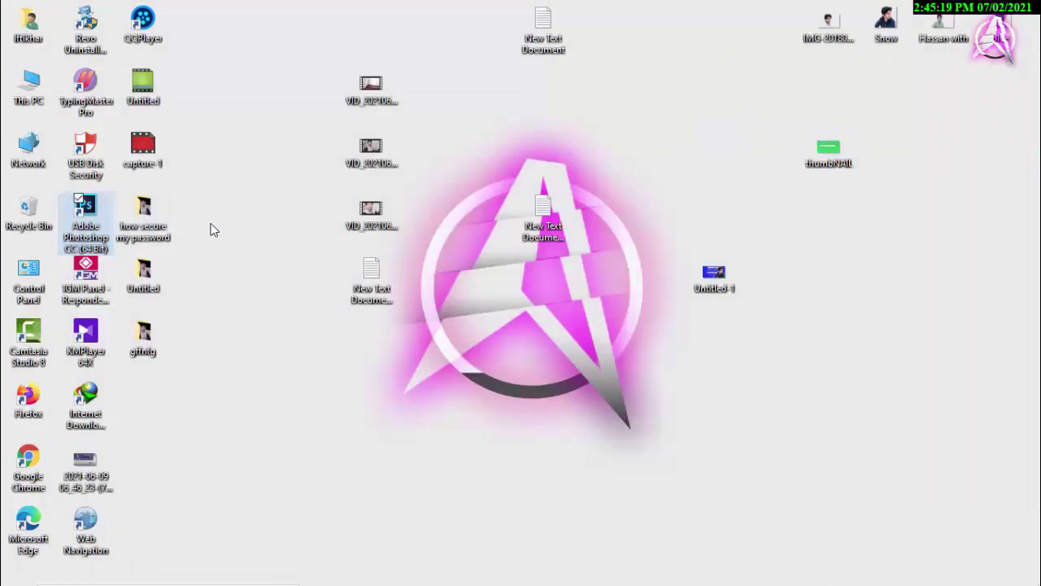
{"action": "double_click", "coordinate": [87, 218]}
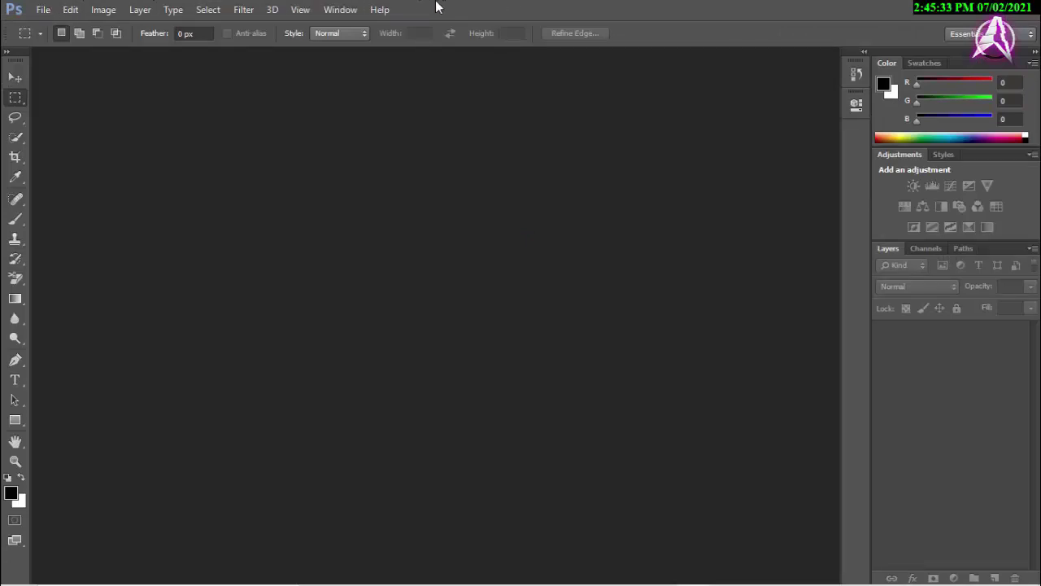
Open the thumbNAIL image from the Desktop as its own document, view it and close it.
{"action": "left_click", "coordinate": [43, 9]}
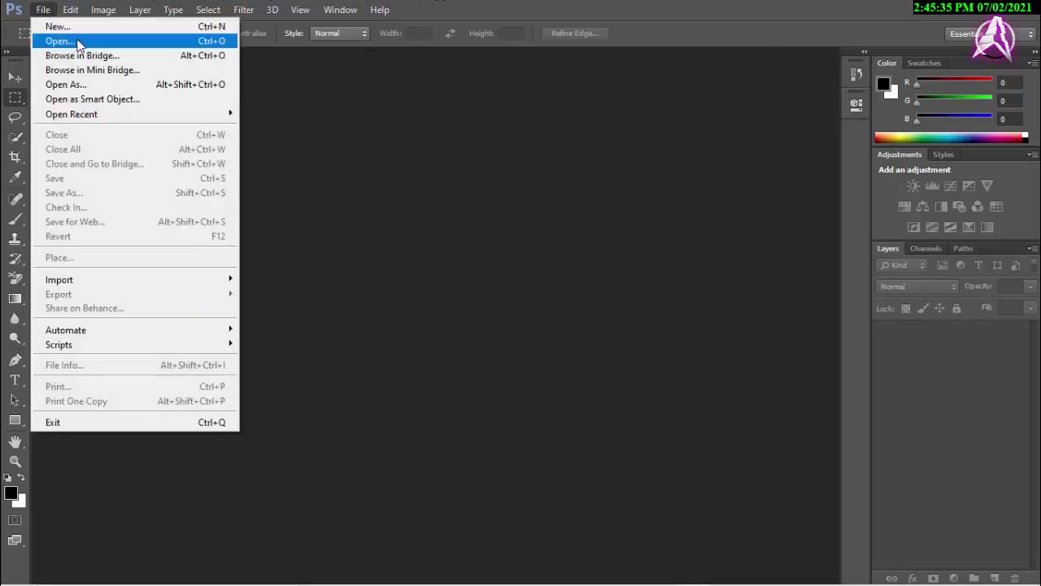
{"action": "left_click", "coordinate": [78, 42]}
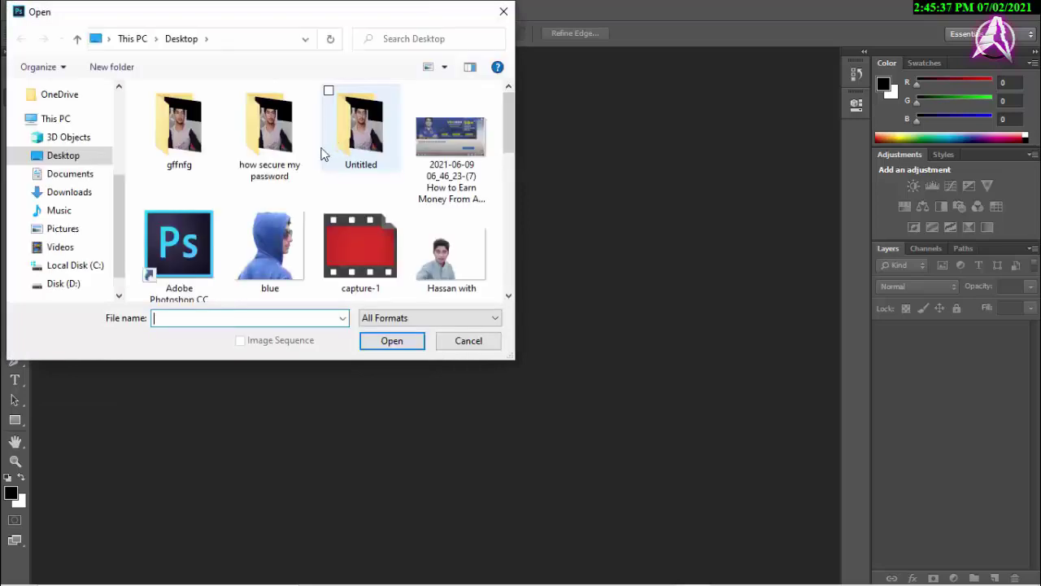
{"action": "left_click", "coordinate": [66, 155]}
{"action": "scroll", "coordinate": [387, 206], "scroll_direction": "down", "scroll_amount": 2}
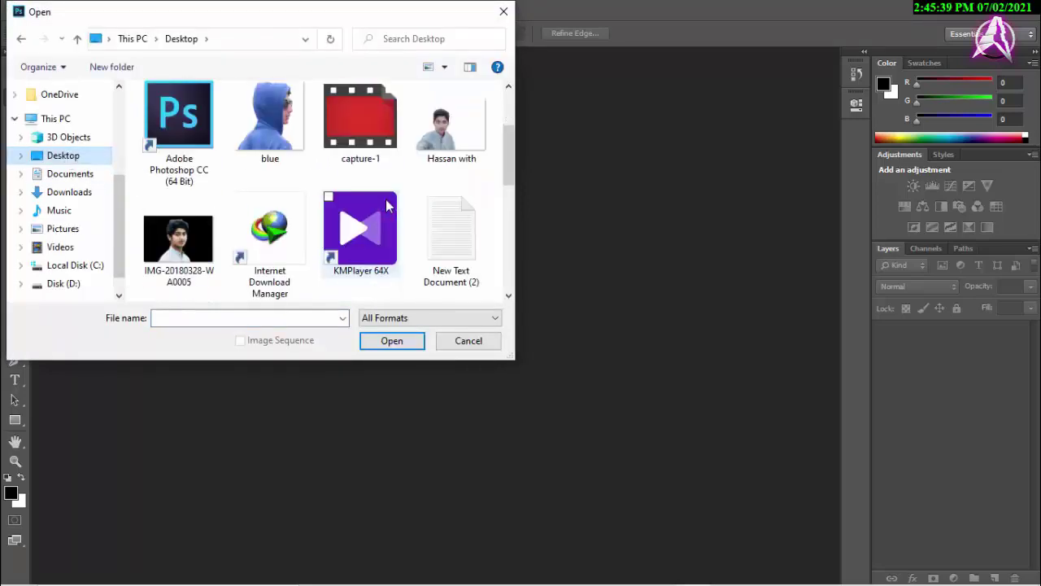
{"action": "scroll", "coordinate": [387, 206], "scroll_direction": "down", "scroll_amount": 3}
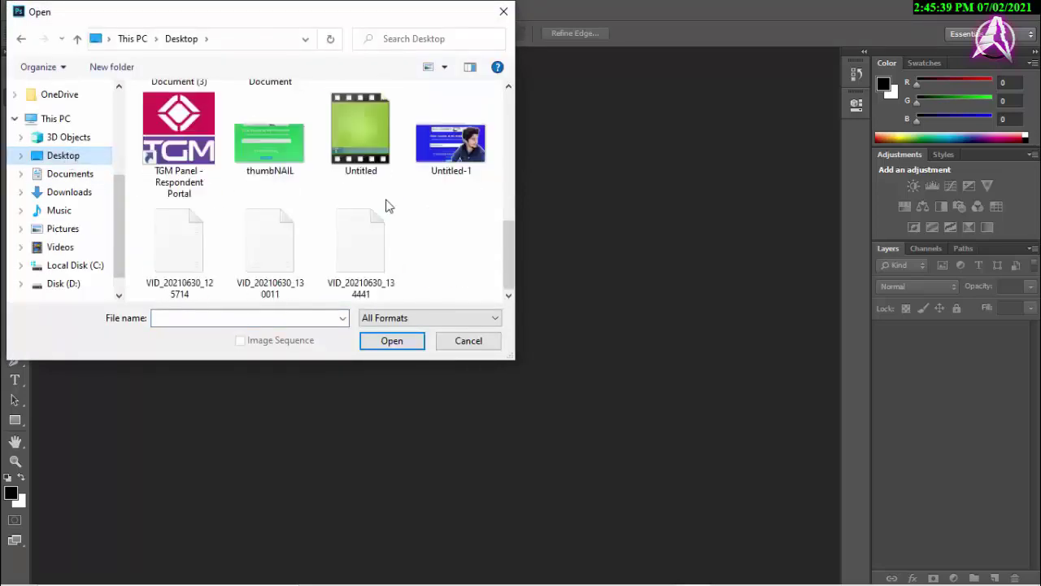
{"action": "left_click", "coordinate": [285, 161]}
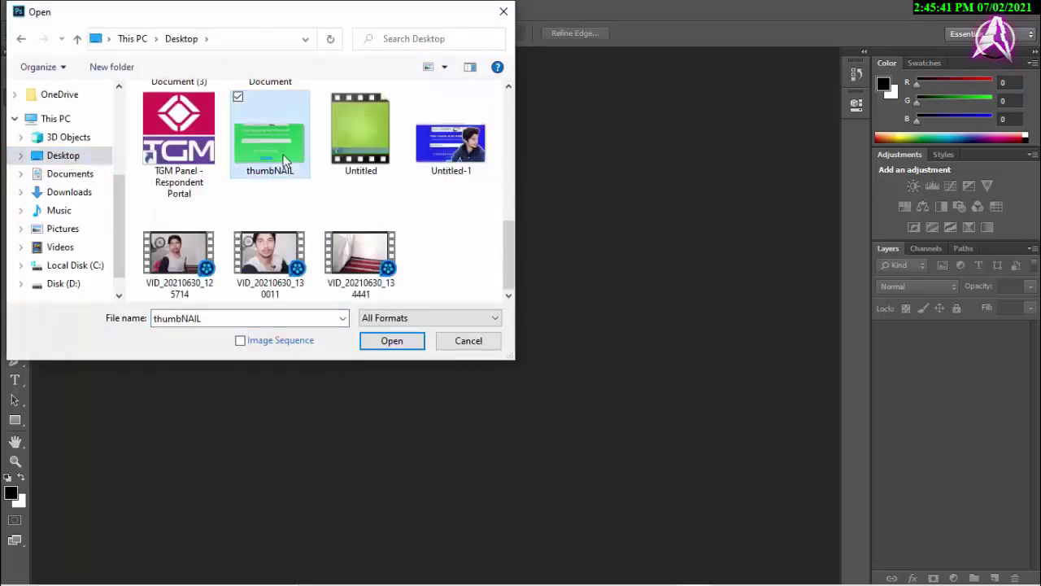
{"action": "left_click", "coordinate": [392, 341]}
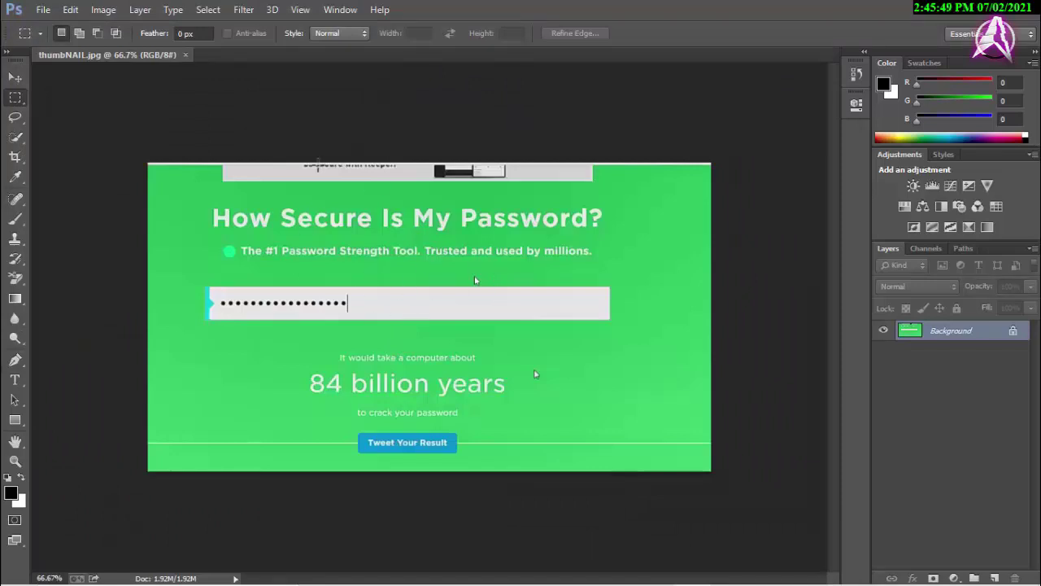
{"action": "left_click", "coordinate": [186, 55]}
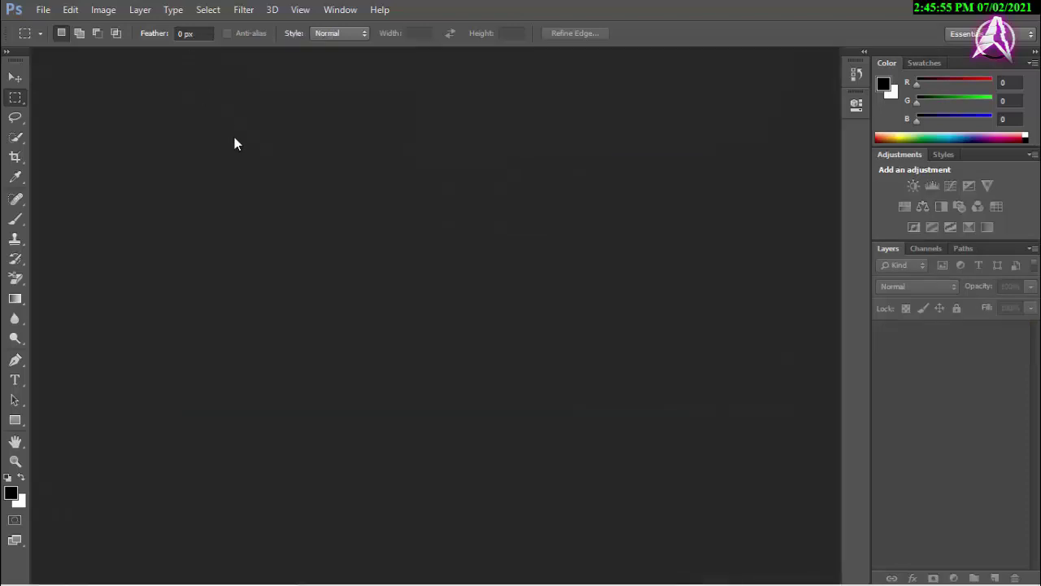
Create a new document of 1280 x 720 pixels at 72 pixels/inch in RGB Color with a white background.
{"action": "left_click", "coordinate": [40, 12]}
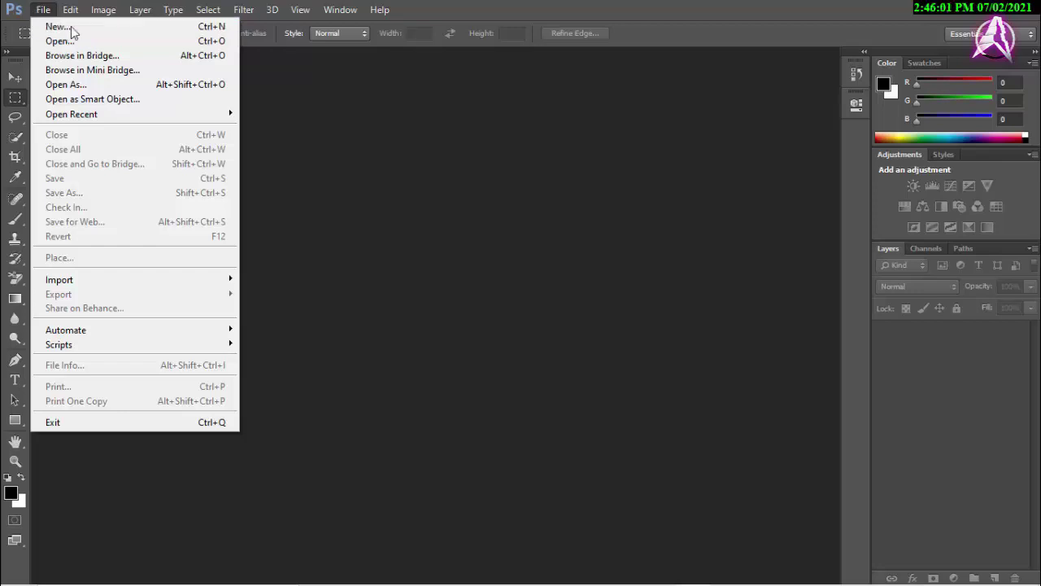
{"action": "left_click", "coordinate": [72, 27]}
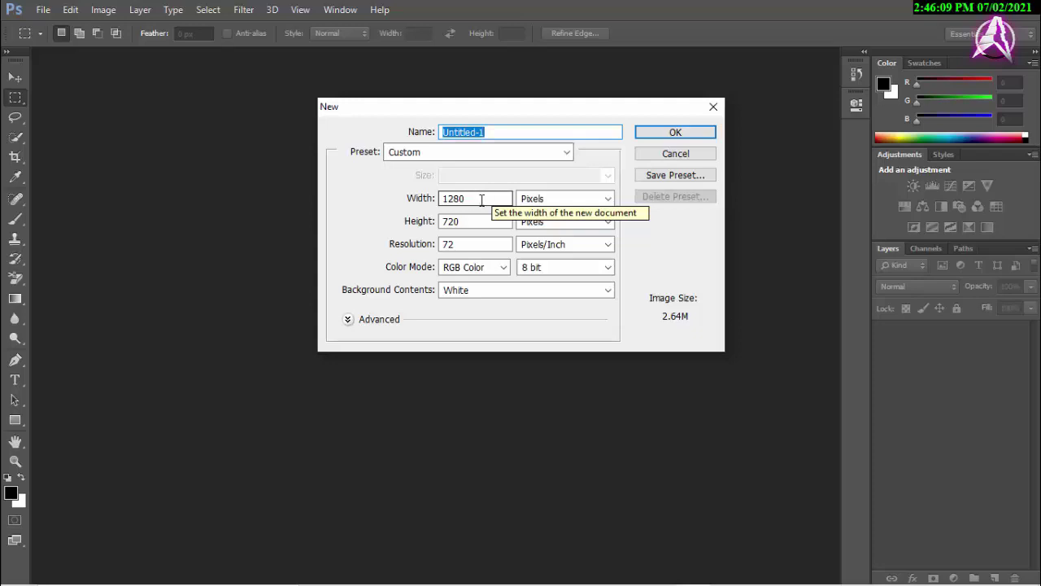
{"action": "double_click", "coordinate": [455, 199]}
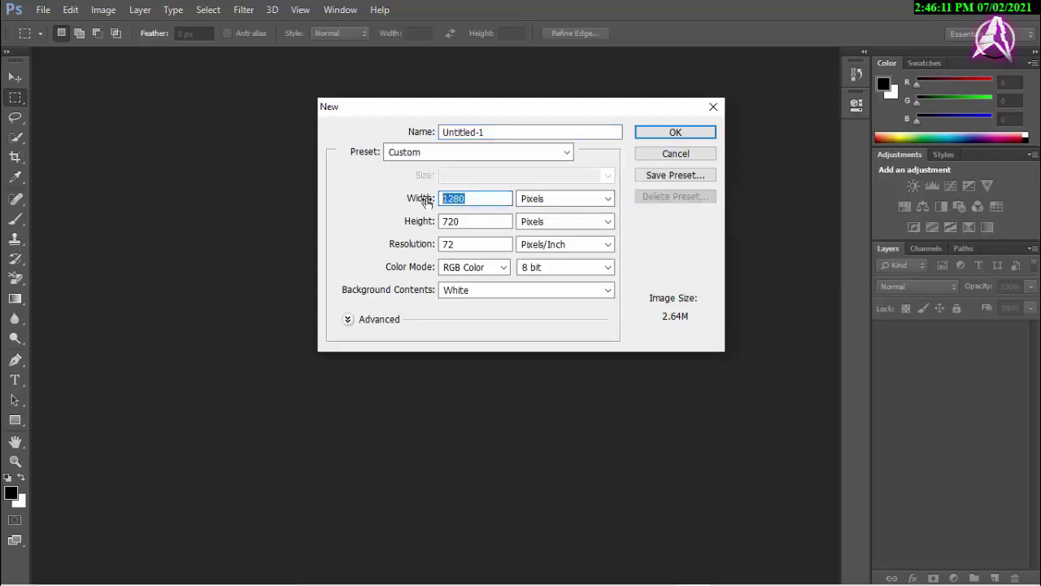
{"action": "key", "text": "Tab"}
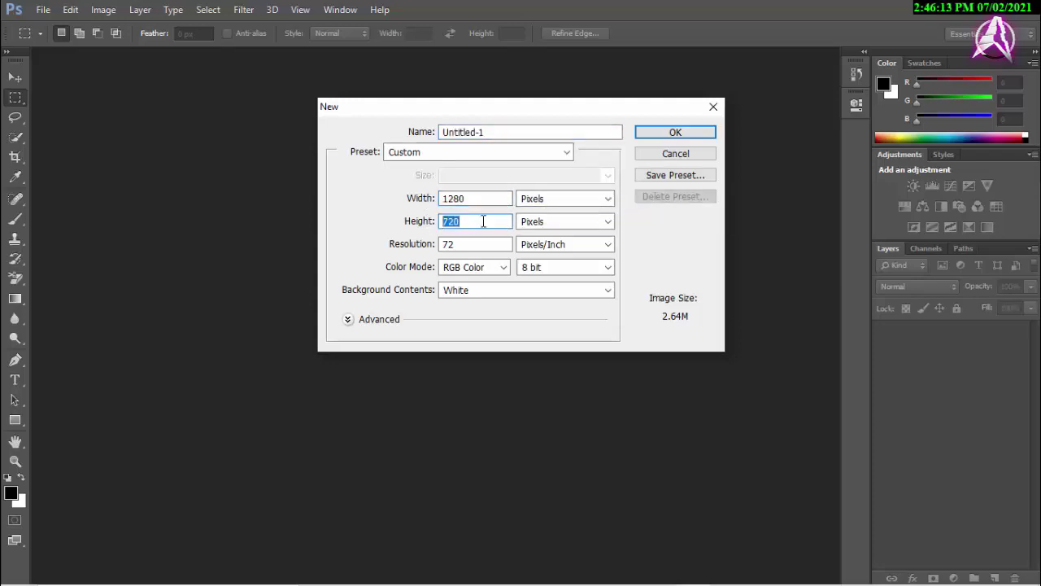
{"action": "left_click", "coordinate": [470, 219]}
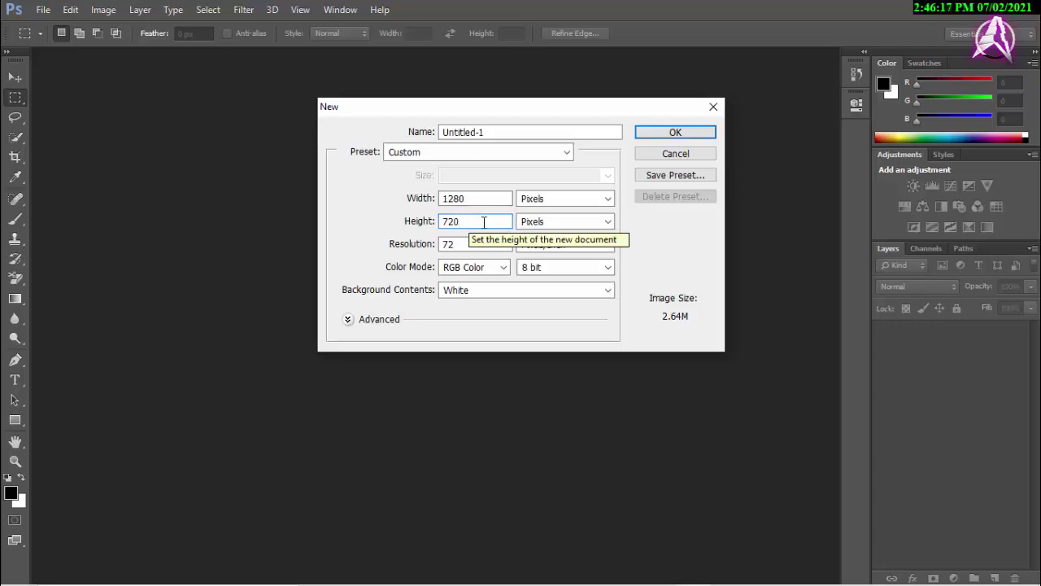
{"action": "left_click", "coordinate": [665, 135]}
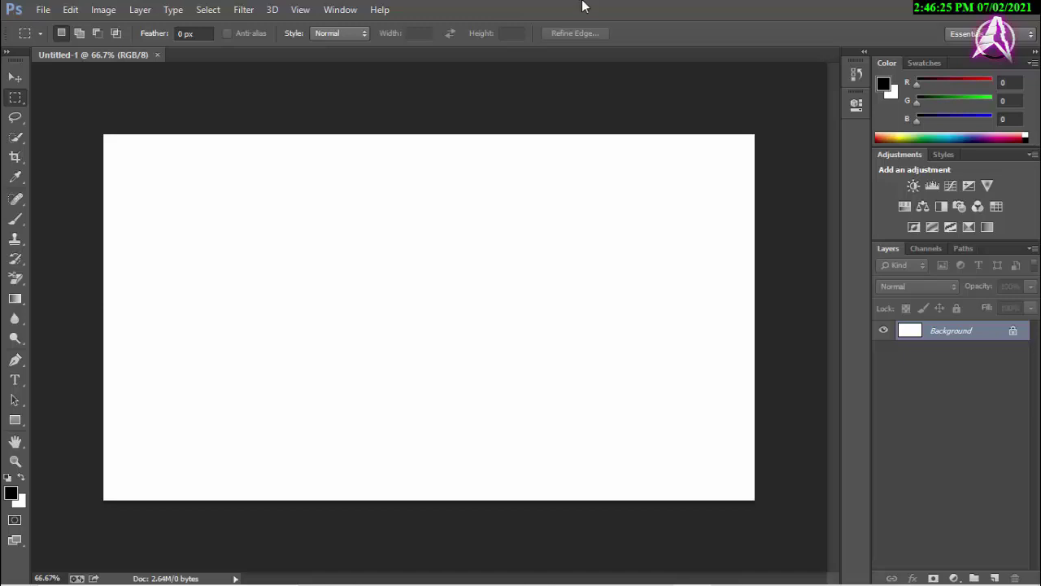
Place the thumbNAIL image from the desktop into the new blank document and maximize the Photoshop window again.
{"action": "left_click_drag", "start_coordinate": [583, 6], "coordinate": [610, 208]}
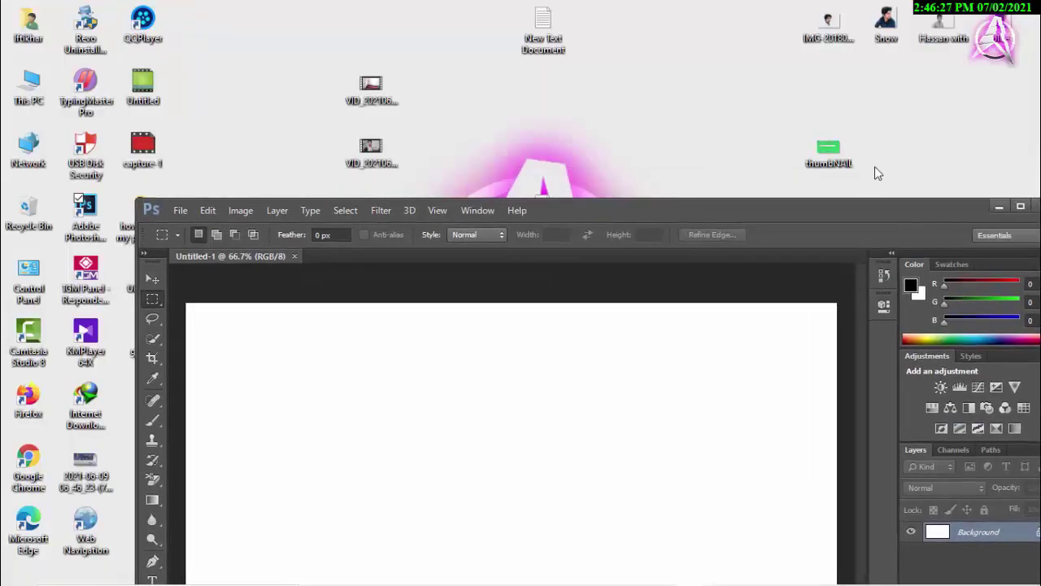
{"action": "left_click_drag", "start_coordinate": [838, 155], "coordinate": [534, 402]}
{"action": "double_click", "coordinate": [663, 206]}
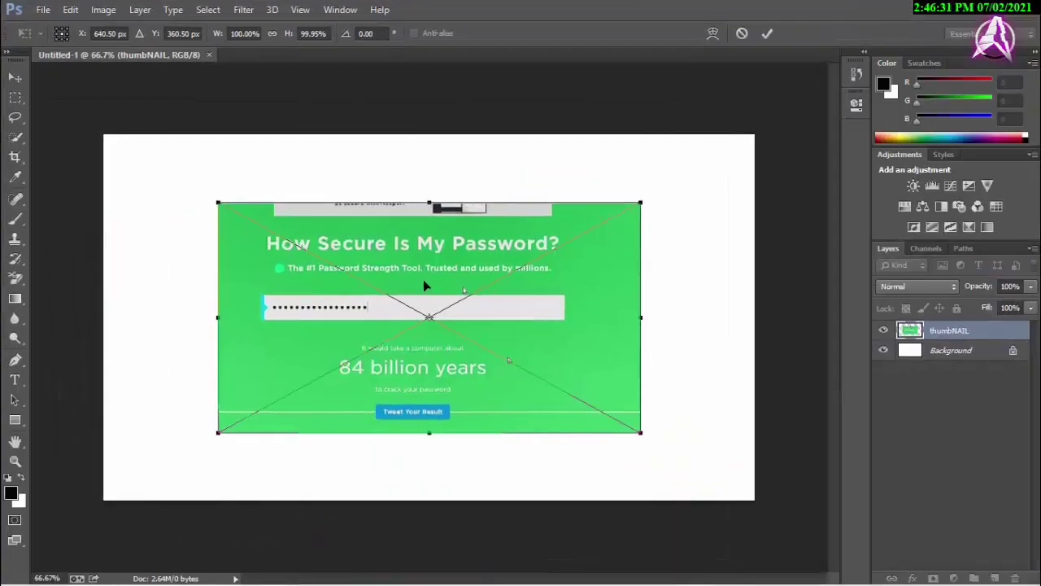
Stretch the placed thumbNAIL image to cover the whole canvas, about 154% wide by 158% high, and commit the transform.
{"action": "left_click_drag", "start_coordinate": [211, 201], "coordinate": [106, 135]}
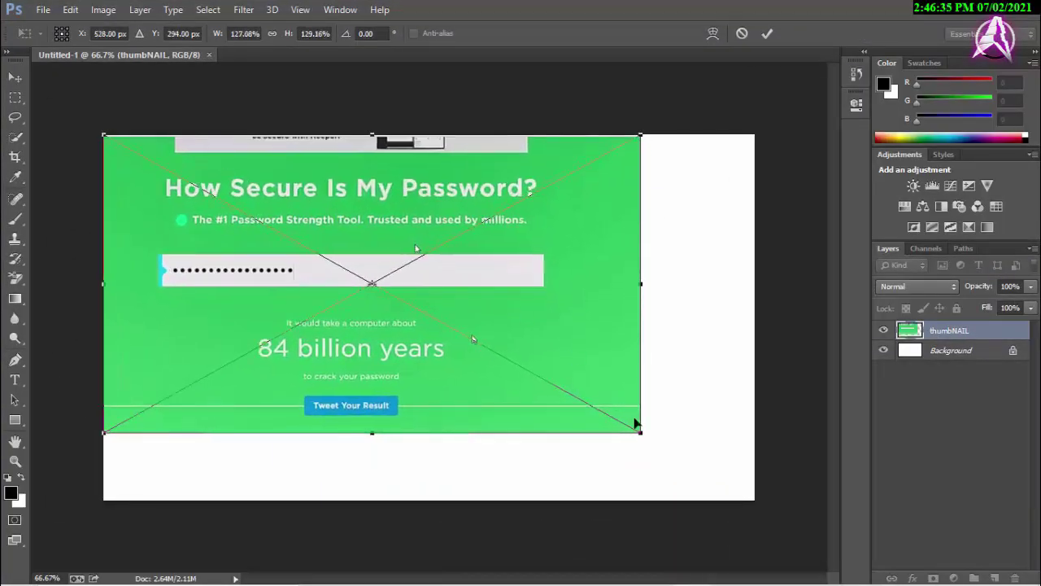
{"action": "left_click_drag", "start_coordinate": [639, 434], "coordinate": [743, 496]}
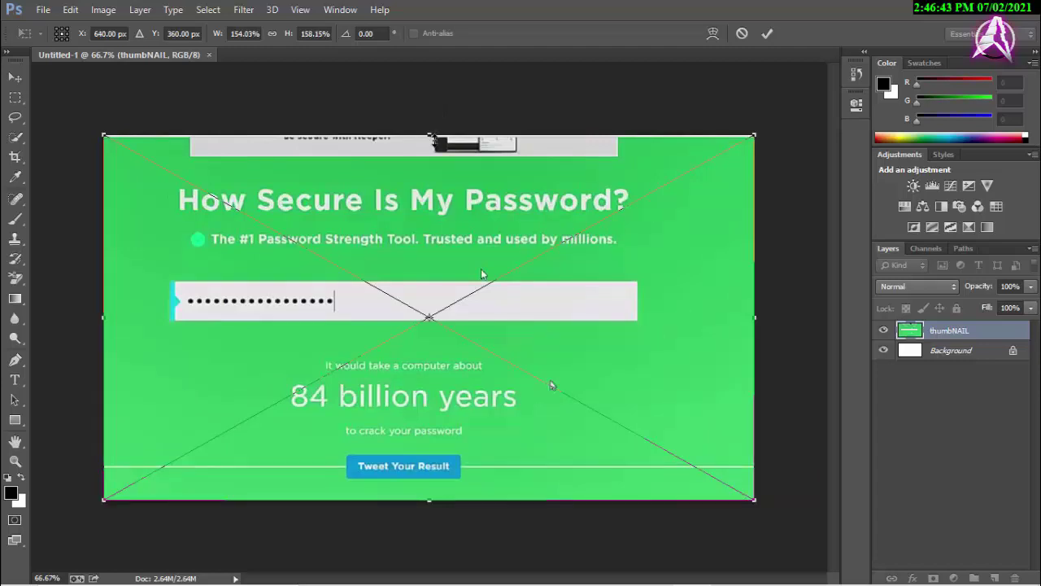
{"action": "key", "text": "m"}
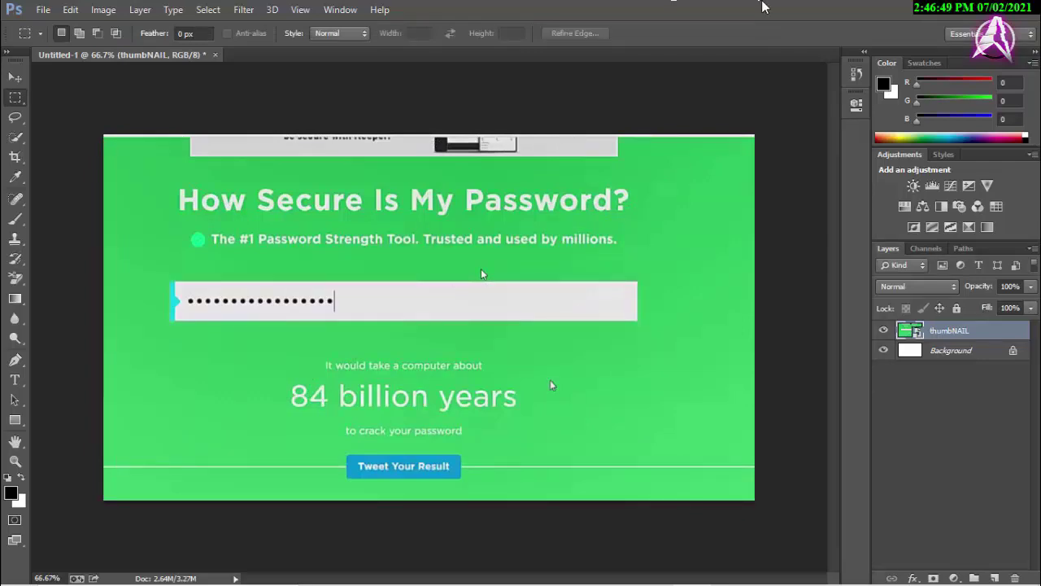
Uncover the desktop behind Photoshop, refresh it and move the IMG-20180328-WA0005 portrait to a free spot above the Photoshop window.
{"action": "double_click", "coordinate": [670, 7]}
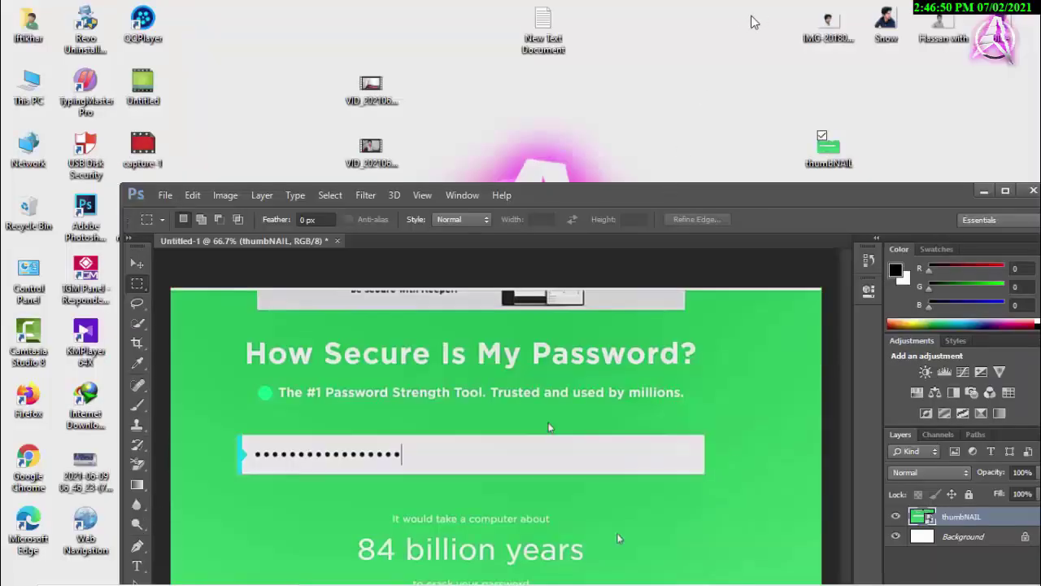
{"action": "right_click", "coordinate": [694, 34]}
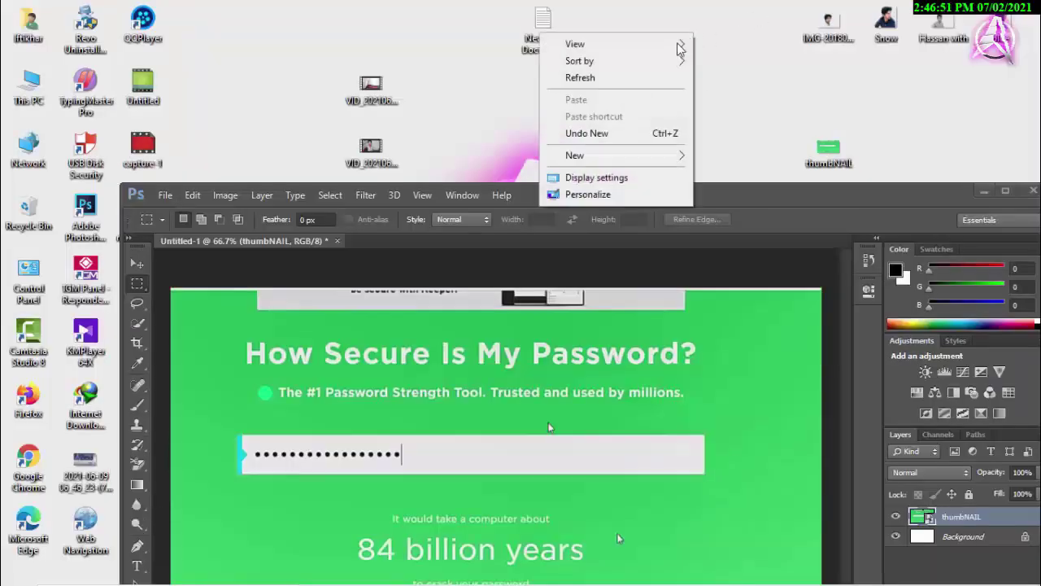
{"action": "left_click", "coordinate": [675, 77]}
{"action": "left_click_drag", "start_coordinate": [846, 17], "coordinate": [733, 75]}
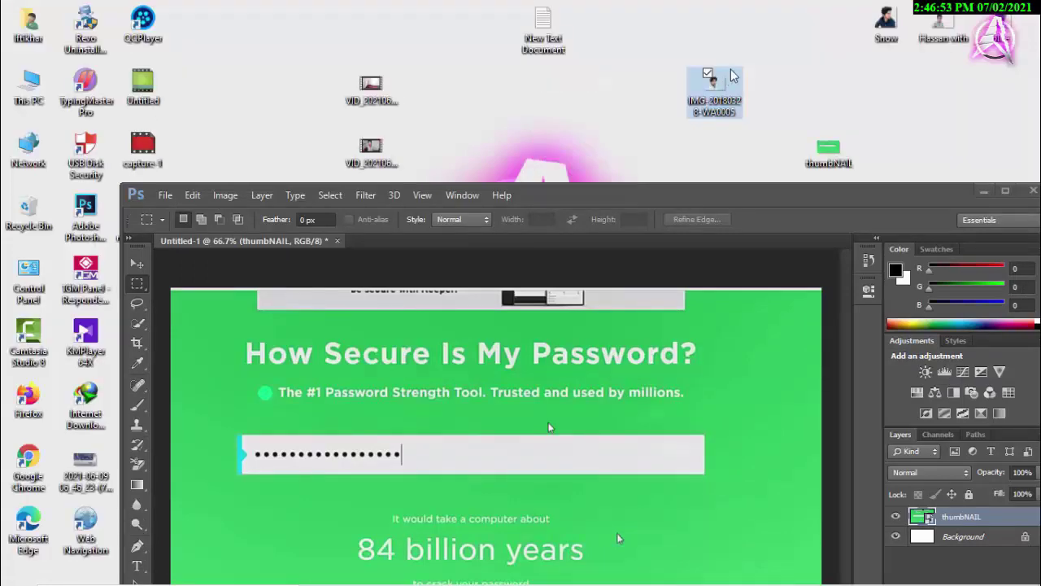
Preview the IMG-20180328-WA0005 portrait in Photos, close it and place the image above the thumbNAIL layer in the Photoshop document.
{"action": "double_click", "coordinate": [716, 85]}
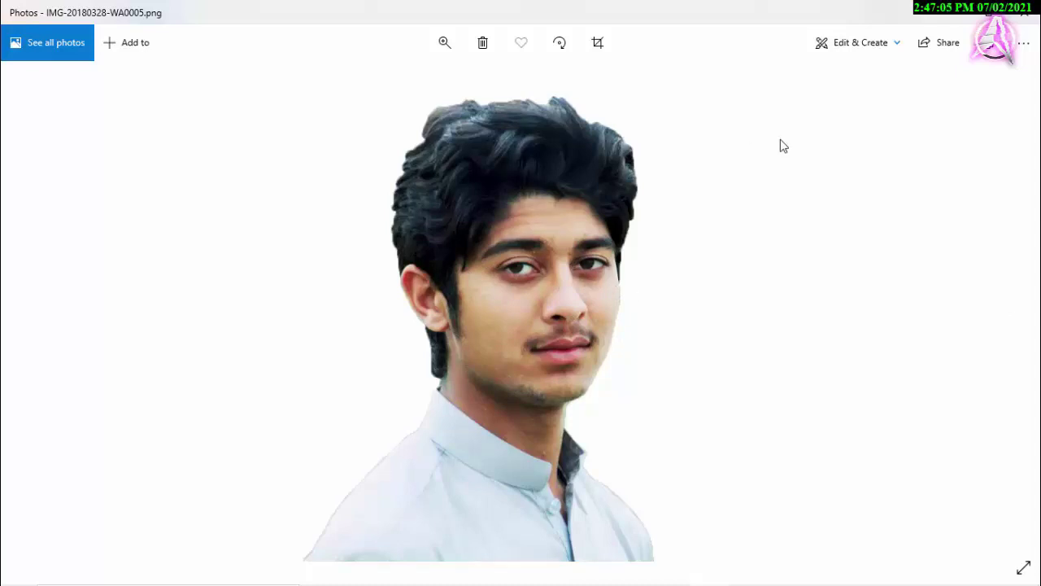
{"action": "left_click", "coordinate": [1026, 9]}
{"action": "left_click_drag", "start_coordinate": [720, 86], "coordinate": [614, 423]}
{"action": "double_click", "coordinate": [704, 204]}
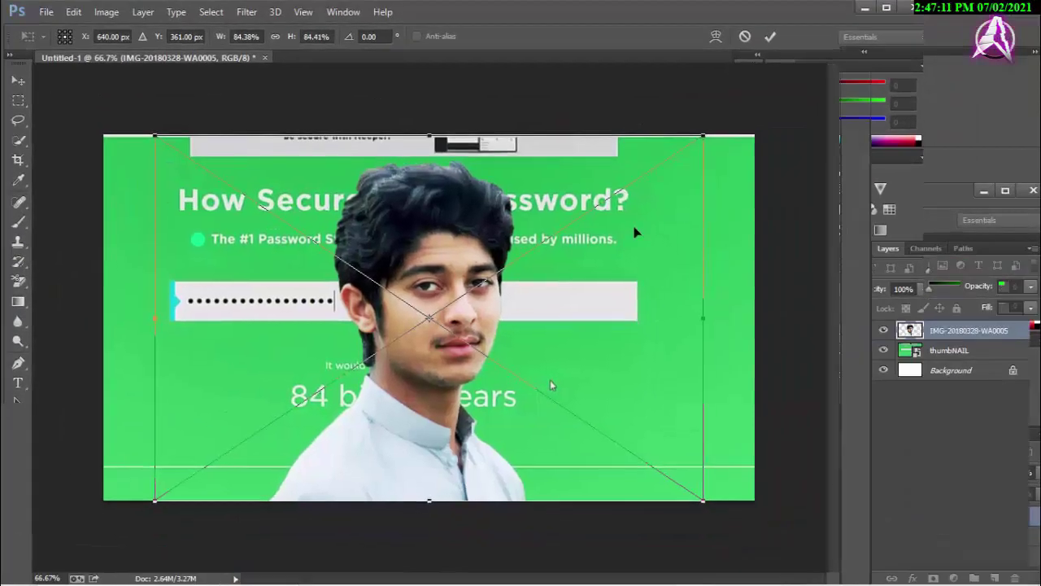
Move the portrait to the right side of the canvas, enlarge it to about 91% wide by 90% high and commit the transform.
{"action": "left_click_drag", "start_coordinate": [389, 267], "coordinate": [626, 262]}
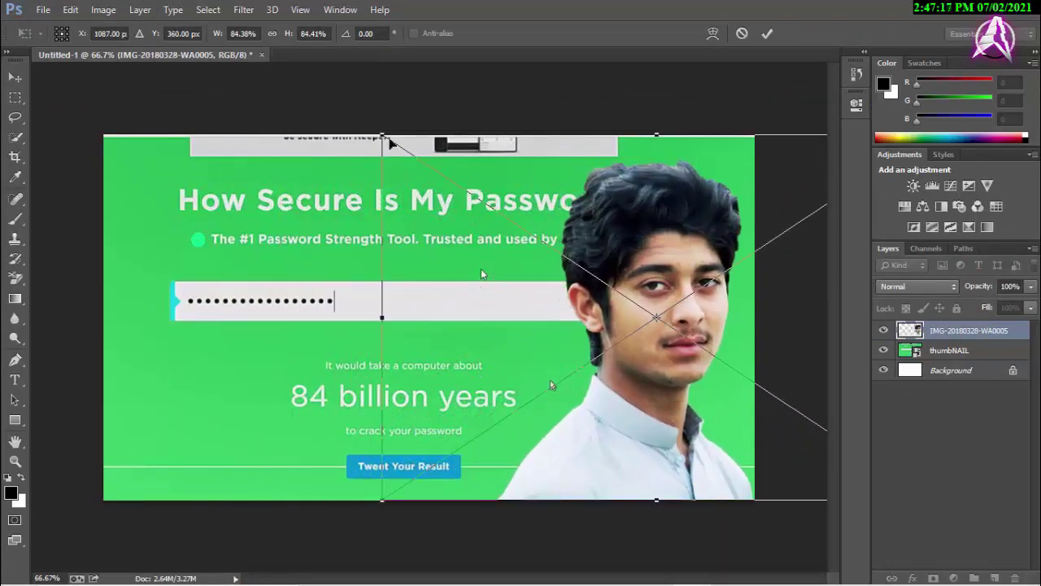
{"action": "left_click_drag", "start_coordinate": [381, 135], "coordinate": [342, 109]}
{"action": "left_click_drag", "start_coordinate": [340, 108], "coordinate": [339, 109]}
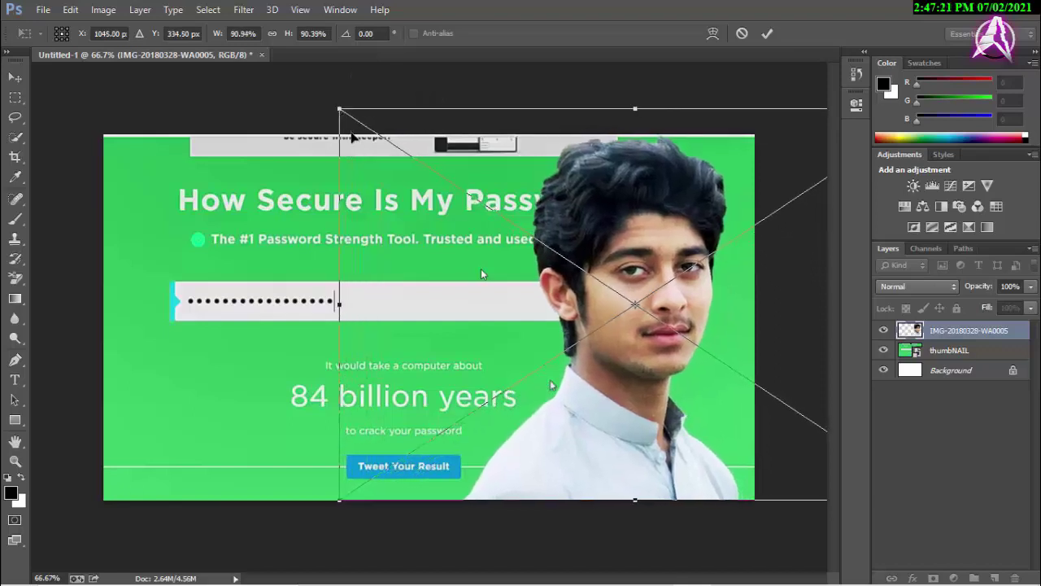
{"action": "key", "text": "Return"}
{"action": "key", "text": "m"}
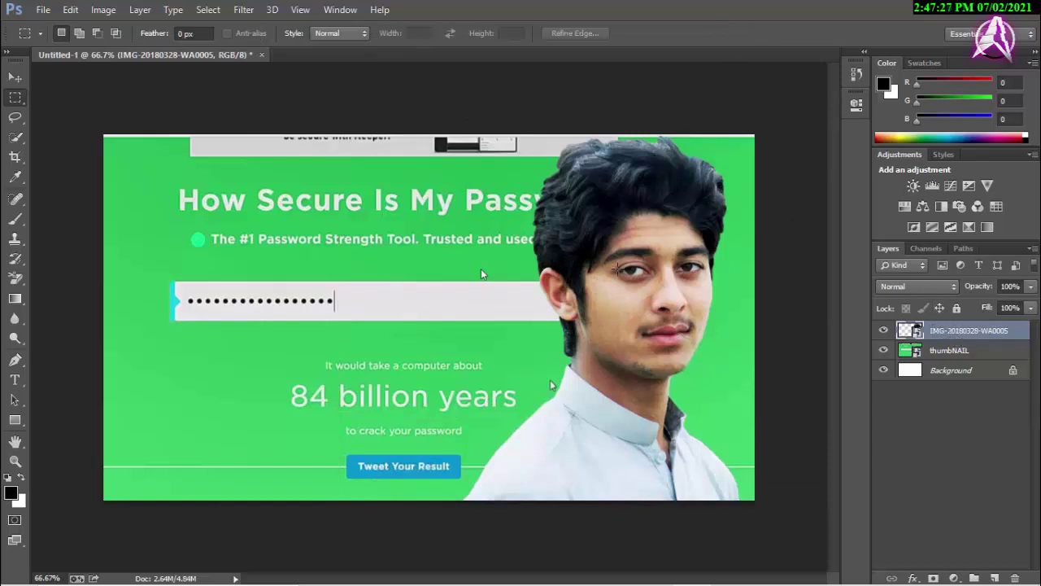
Enable a Stroke effect on the IMG-20180328-WA0005 layer and show its settings, with the Layer Style dialog moved clear of the portrait.
{"action": "right_click", "coordinate": [917, 335]}
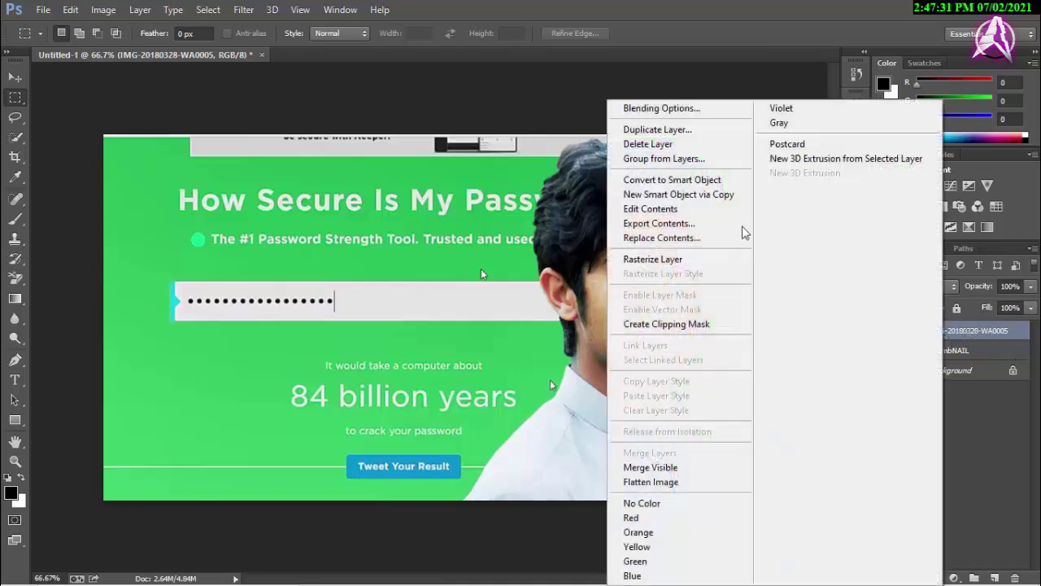
{"action": "left_click", "coordinate": [669, 115]}
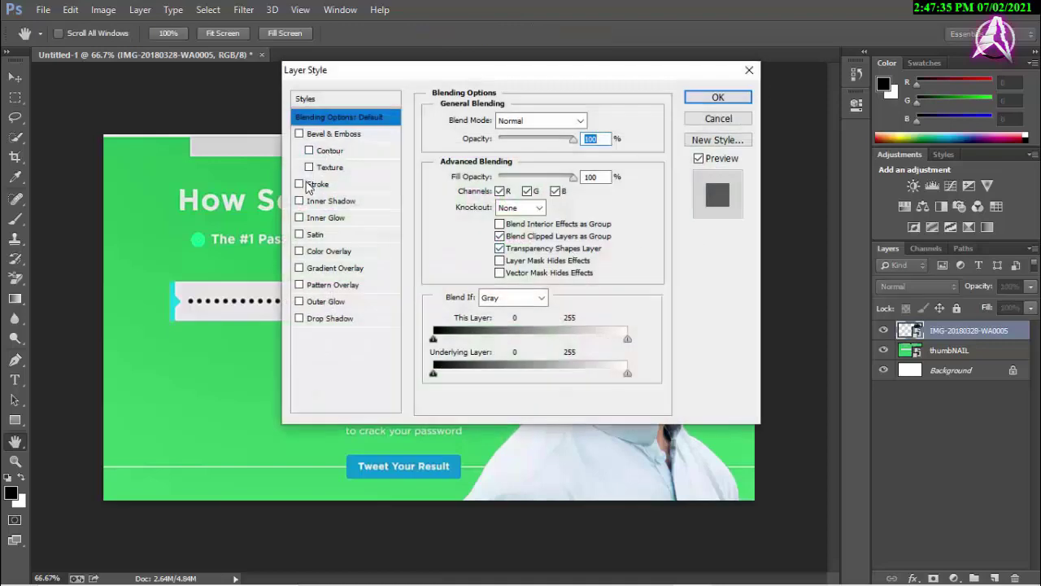
{"action": "left_click", "coordinate": [309, 185]}
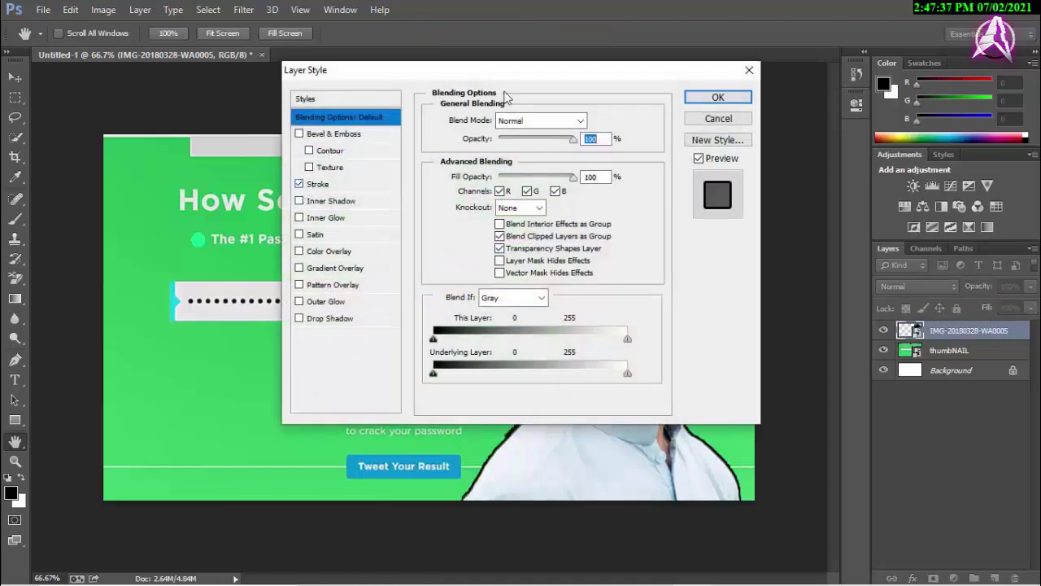
{"action": "left_click_drag", "start_coordinate": [517, 79], "coordinate": [265, 76]}
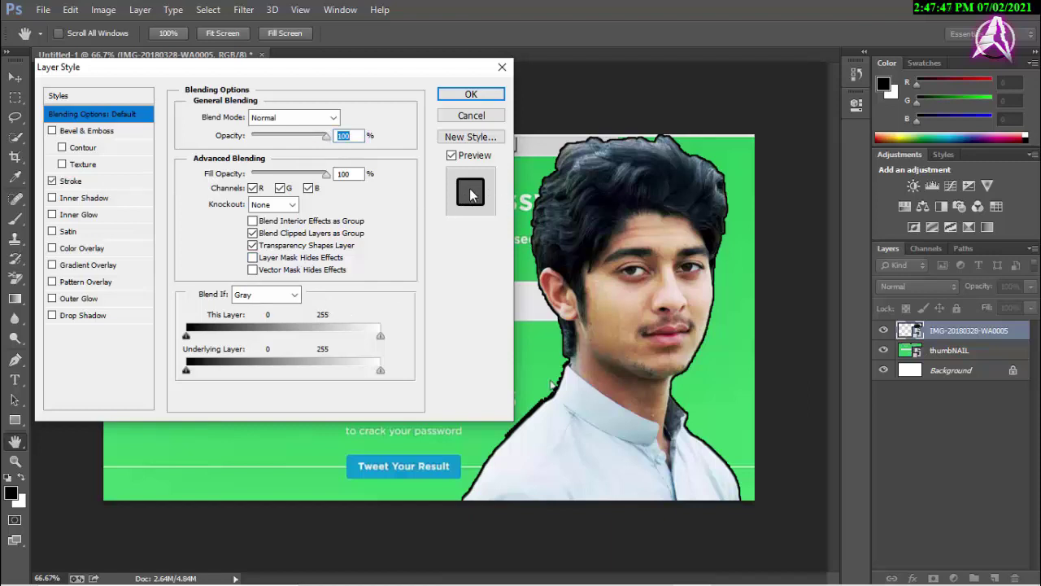
{"action": "left_click", "coordinate": [71, 181]}
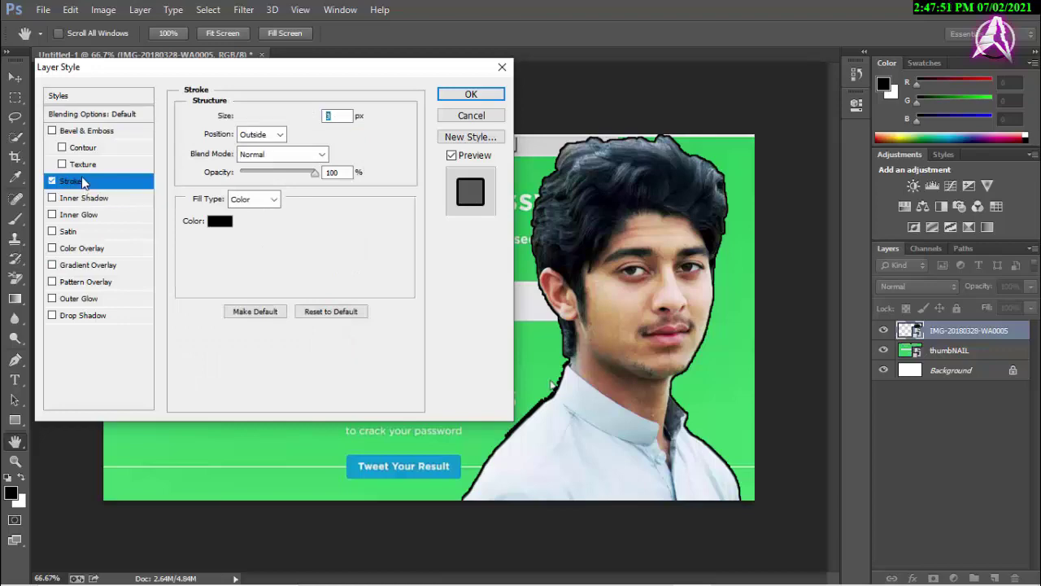
Colour the portrait's stroke yellow (ede009), widen it to 16 px and apply the layer style.
{"action": "left_click", "coordinate": [221, 222]}
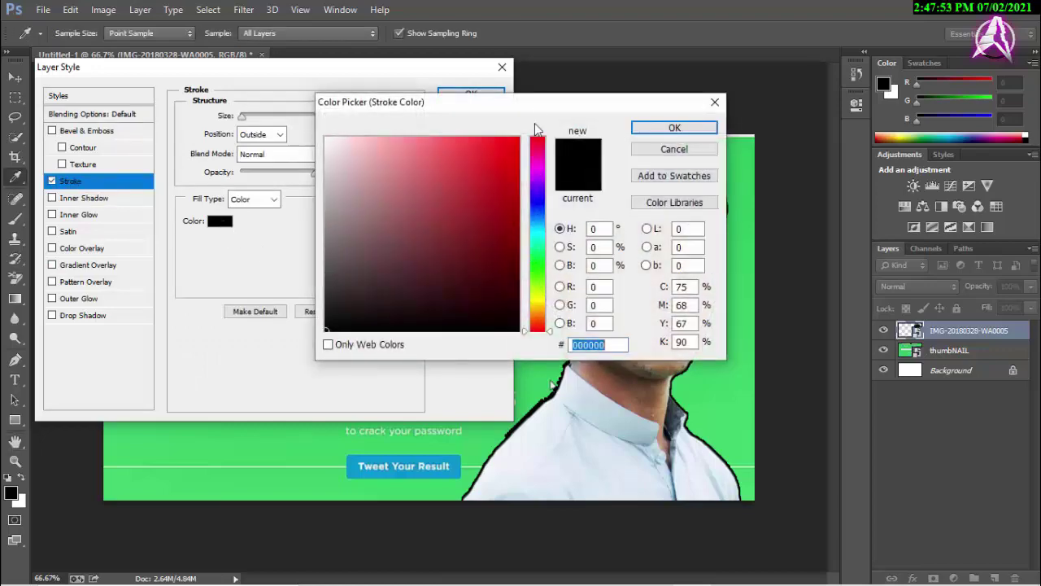
{"action": "mouse_move", "coordinate": [535, 122]}
{"action": "left_mouse_down"}
{"action": "mouse_move", "coordinate": [488, 102]}
{"action": "mouse_move", "coordinate": [265, 100]}
{"action": "left_mouse_up"}
{"action": "left_click_drag", "start_coordinate": [271, 275], "coordinate": [271, 282]}
{"action": "left_click", "coordinate": [234, 158]}
{"action": "left_click", "coordinate": [203, 130]}
{"action": "mouse_move", "coordinate": [204, 130]}
{"action": "left_mouse_down"}
{"action": "mouse_move", "coordinate": [242, 130]}
{"action": "mouse_move", "coordinate": [178, 120]}
{"action": "left_mouse_up"}
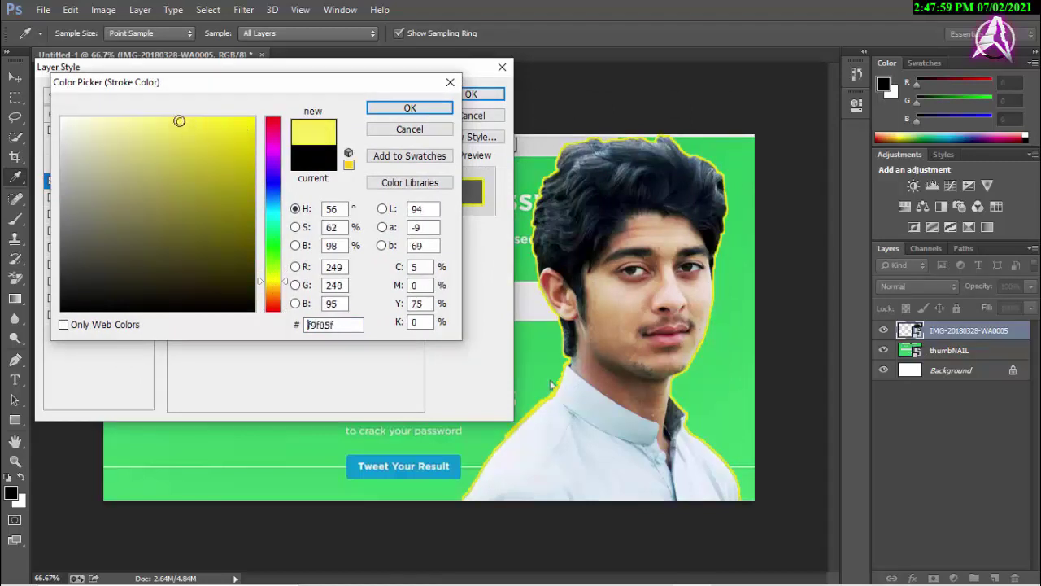
{"action": "left_click", "coordinate": [213, 229]}
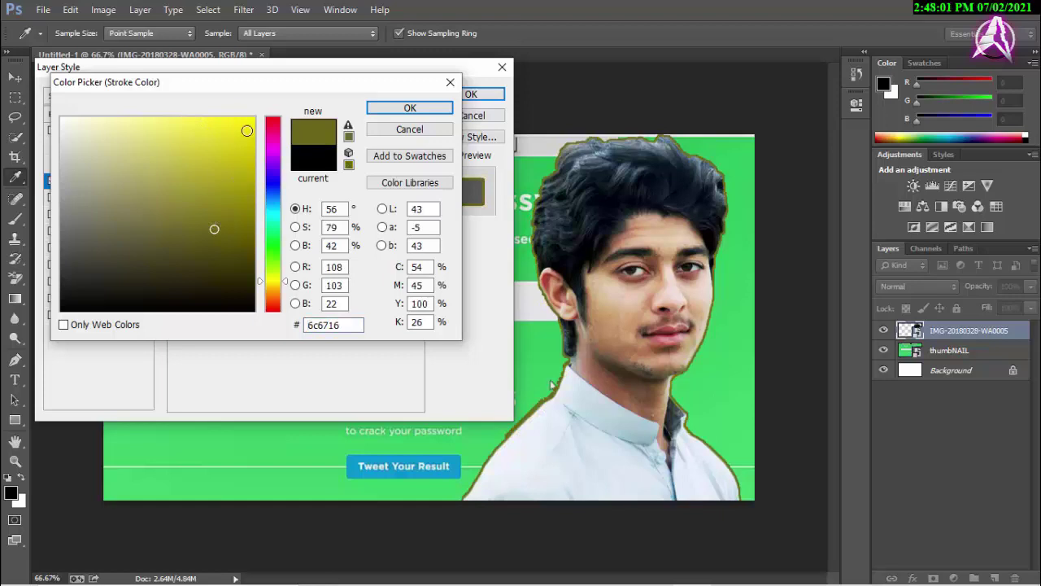
{"action": "left_click", "coordinate": [246, 130]}
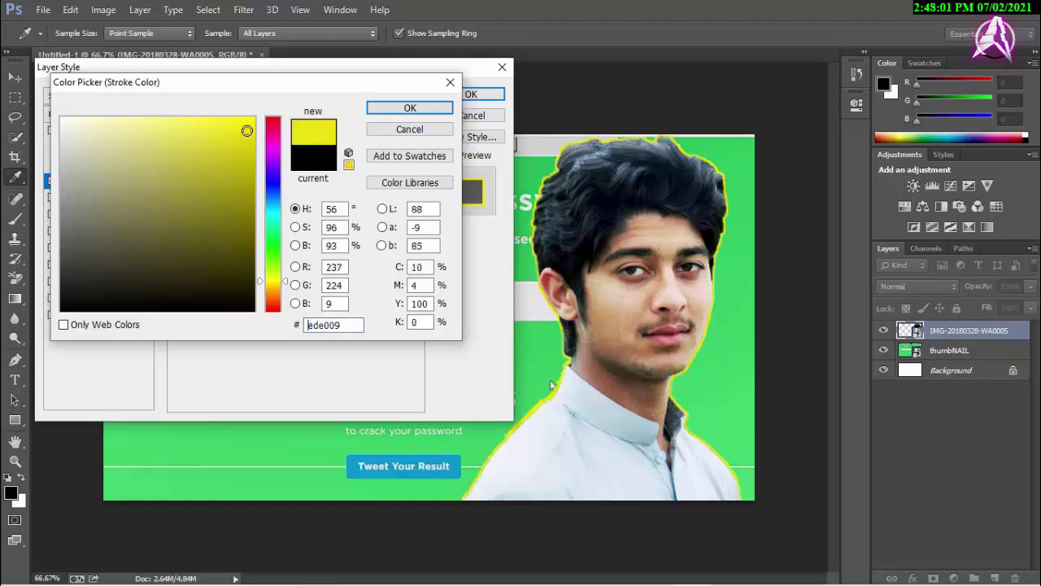
{"action": "left_click", "coordinate": [418, 109]}
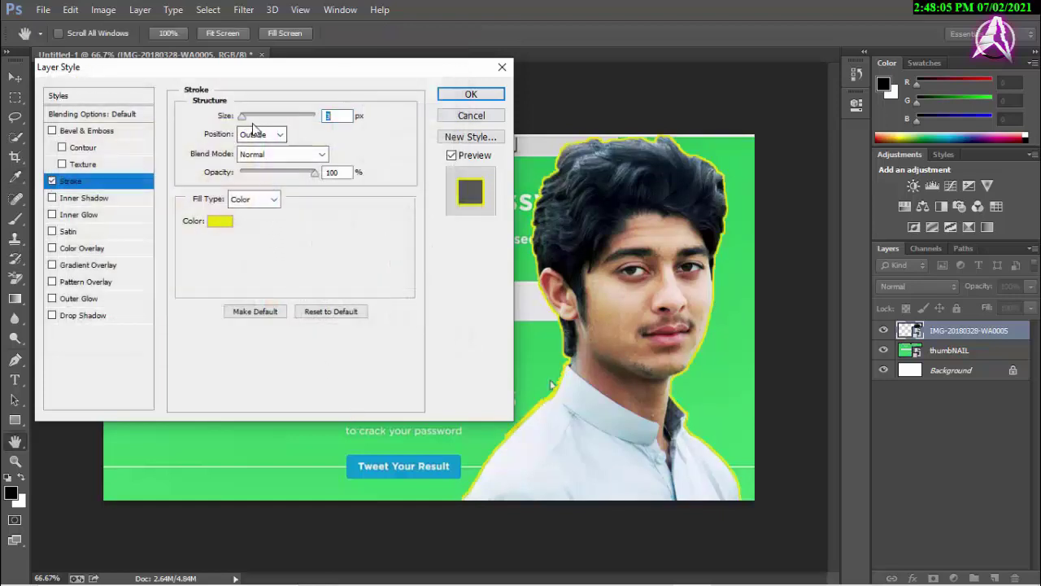
{"action": "left_click_drag", "start_coordinate": [241, 121], "coordinate": [251, 122]}
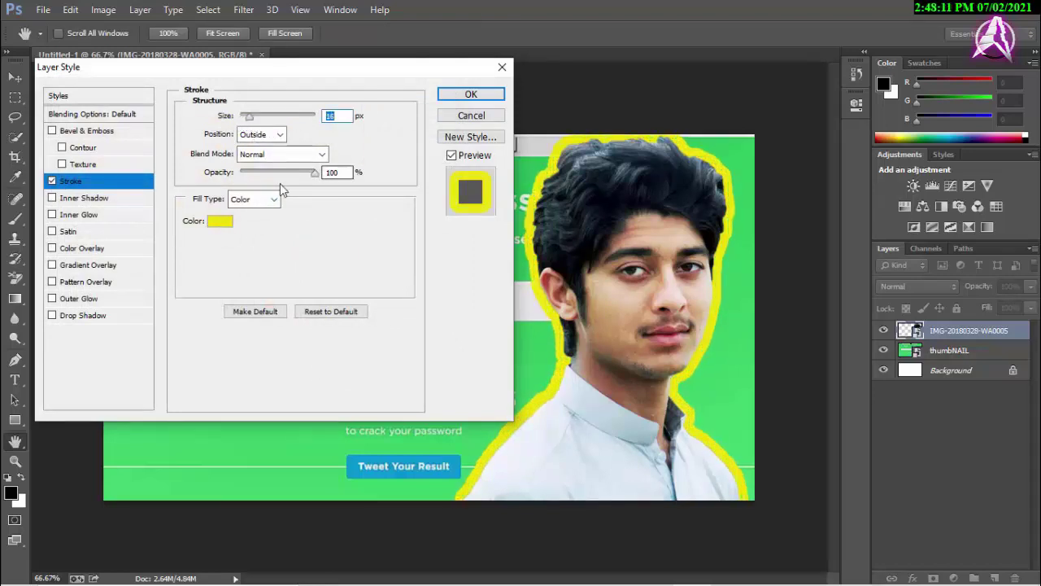
{"action": "left_click", "coordinate": [470, 95]}
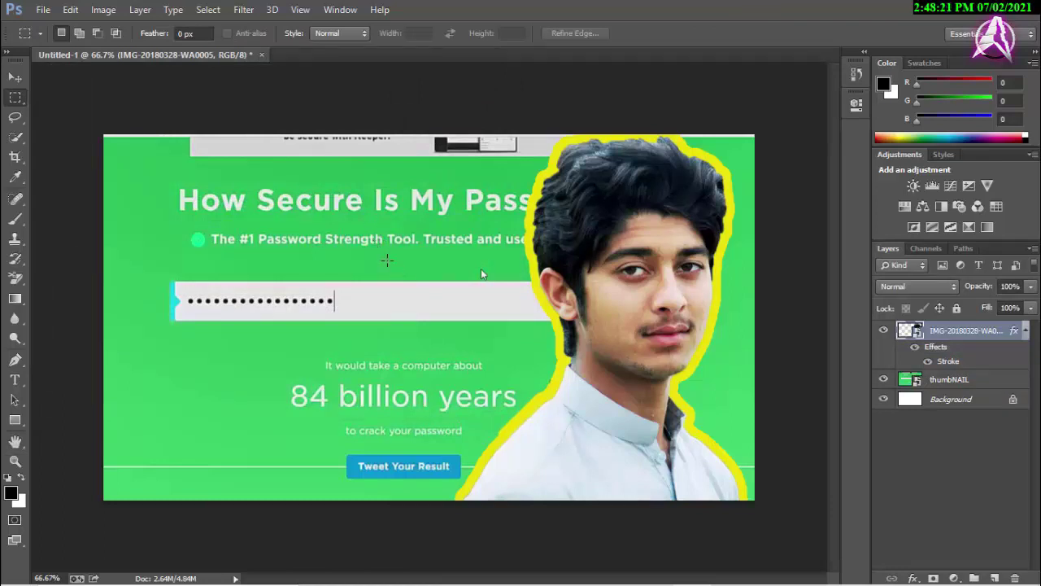
Switch to Chrome, go to Google and open Google Images.
{"action": "mouse_move", "coordinate": [354, 582]}
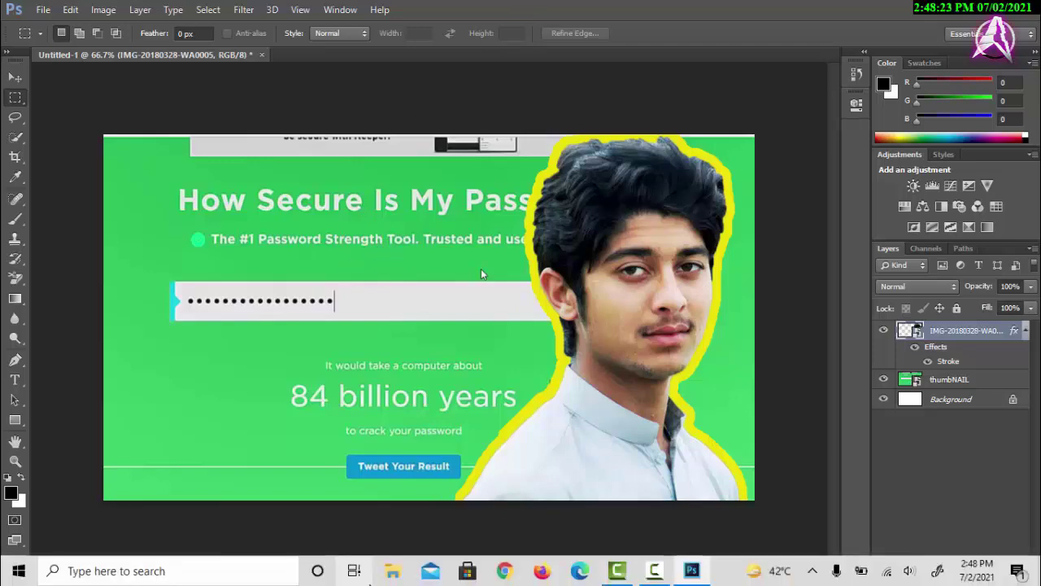
{"action": "left_click", "coordinate": [505, 580]}
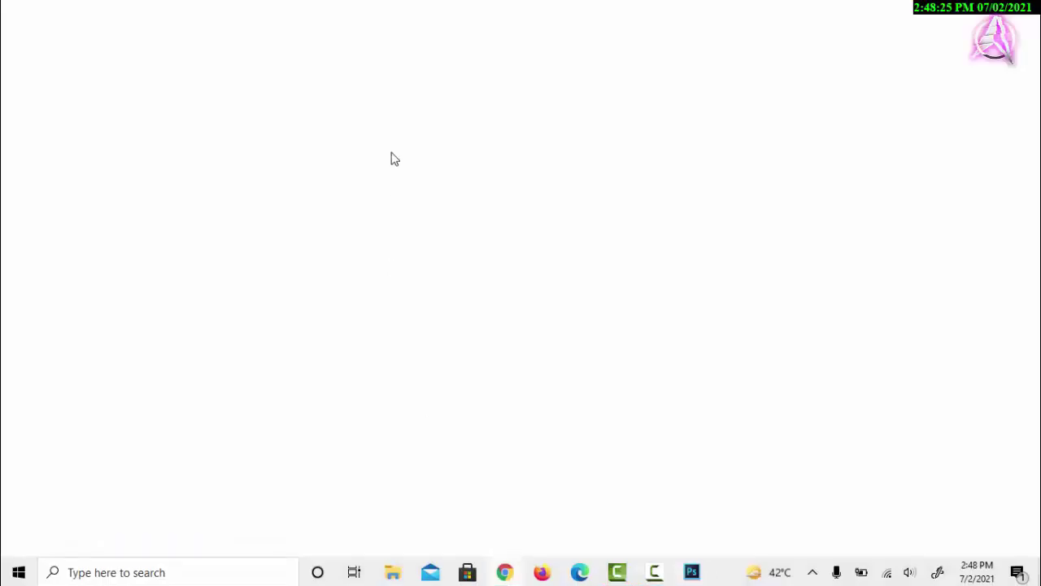
{"action": "left_click", "coordinate": [367, 43]}
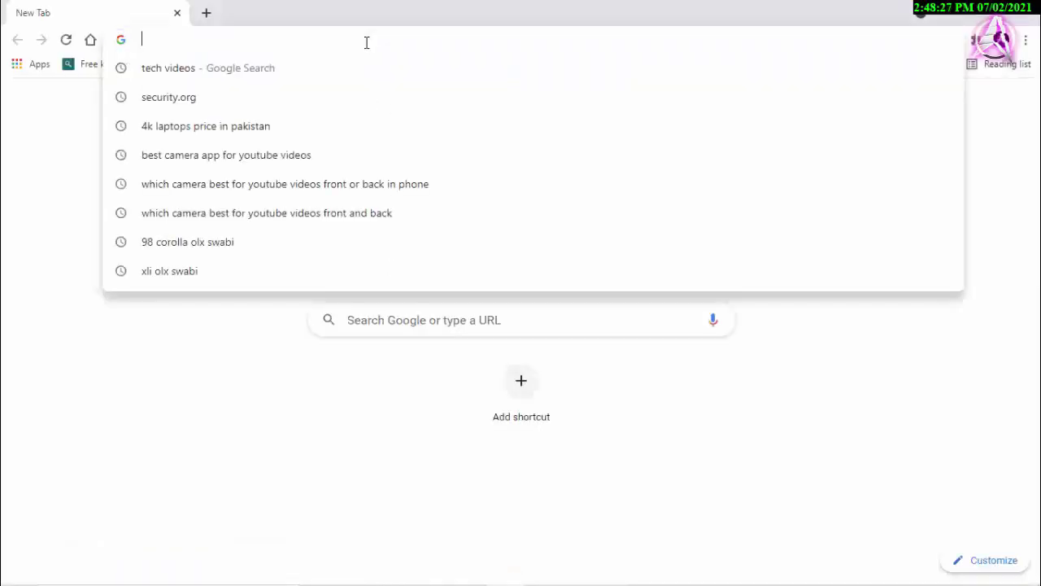
{"action": "type", "text": "GOOGL"}
{"action": "key", "text": "Return"}
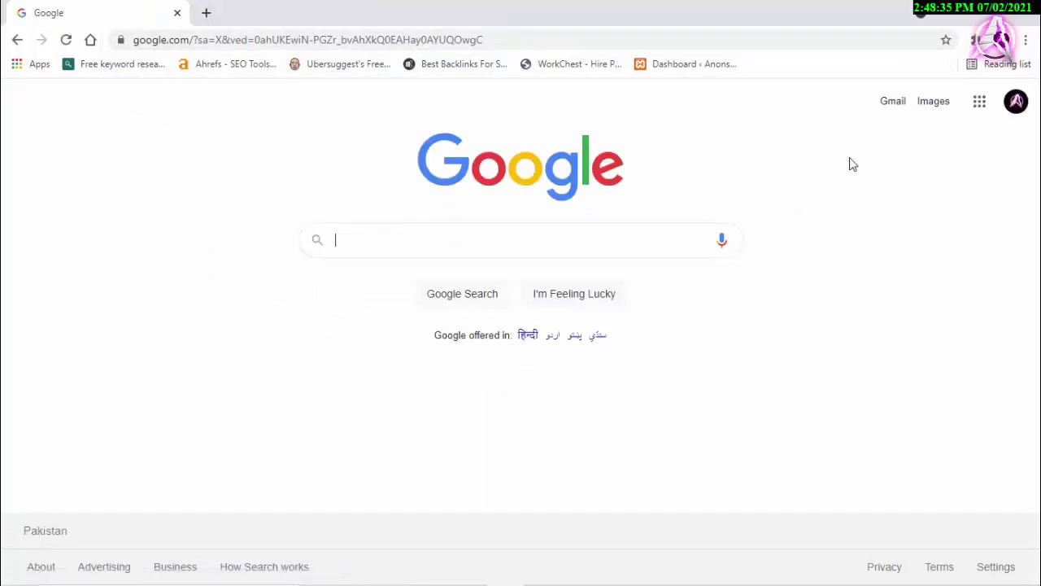
{"action": "left_click", "coordinate": [932, 102]}
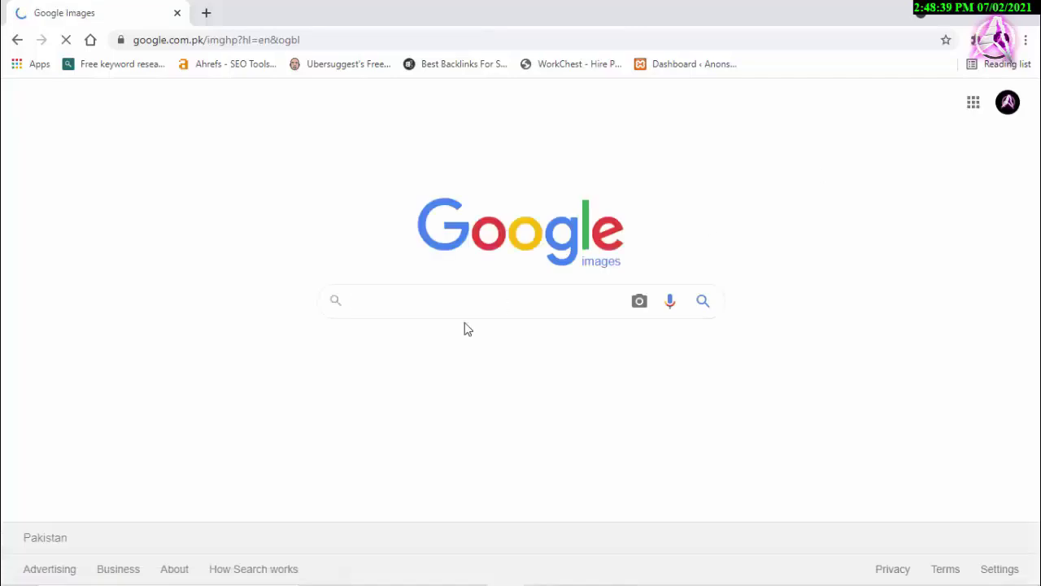
Search Google Images for "tick mark" and look through the results.
{"action": "left_click", "coordinate": [465, 302]}
{"action": "type", "text": "t"}
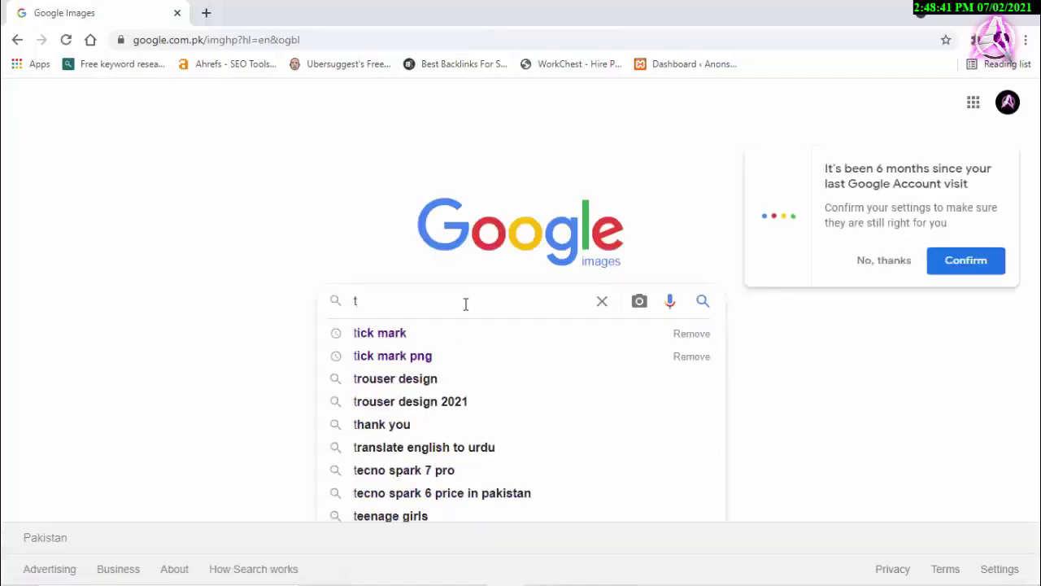
{"action": "type", "text": "ick"}
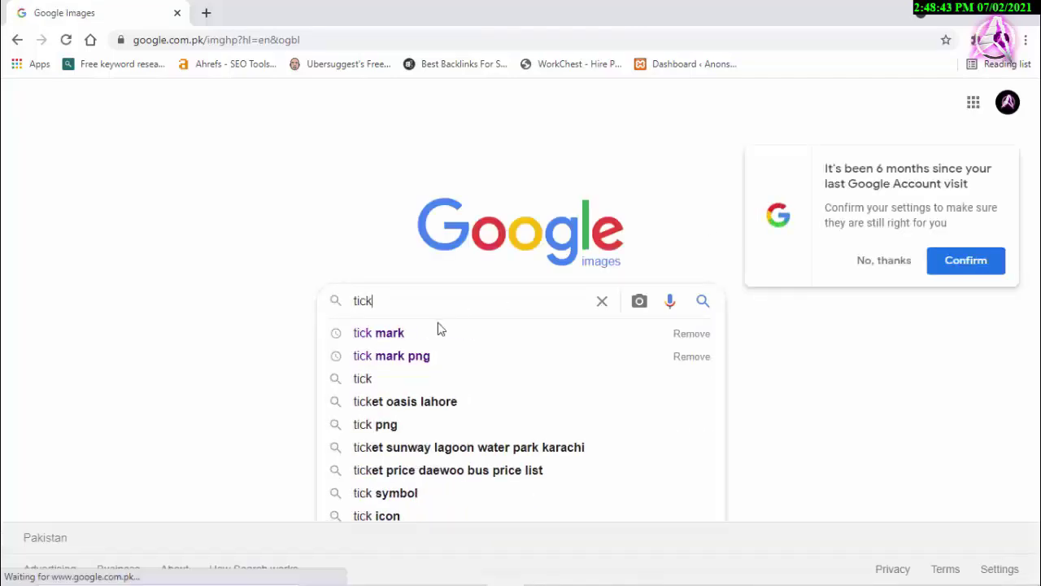
{"action": "left_click", "coordinate": [412, 339]}
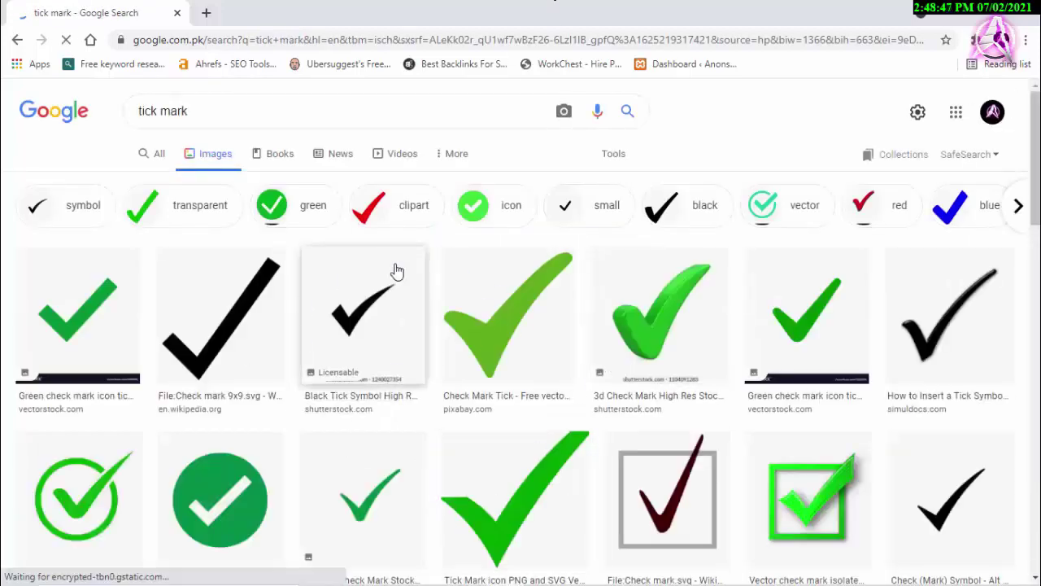
{"action": "scroll", "coordinate": [644, 309], "scroll_direction": "down", "scroll_amount": 3}
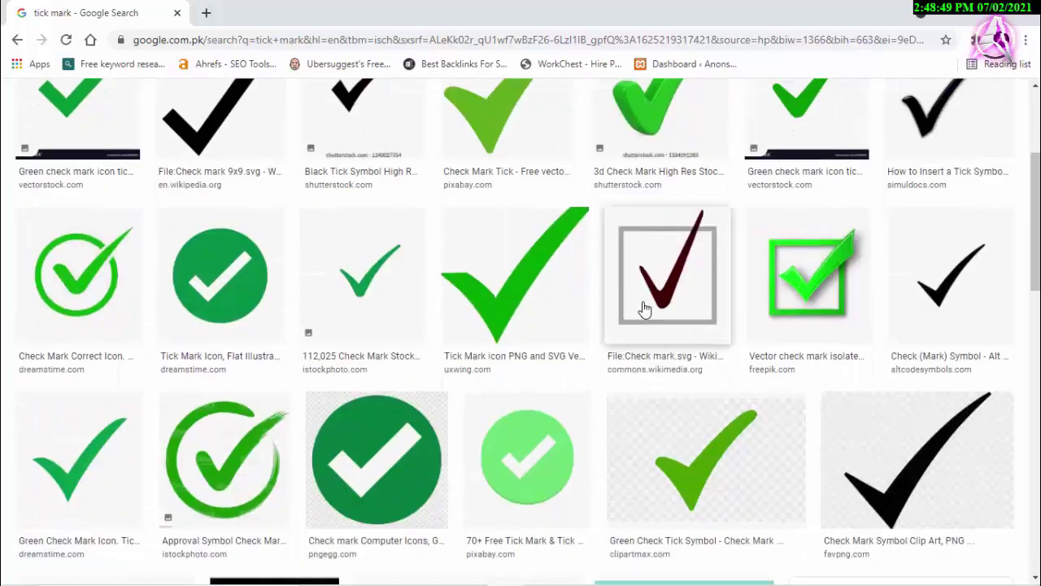
{"action": "scroll", "coordinate": [459, 309], "scroll_direction": "up", "scroll_amount": 3}
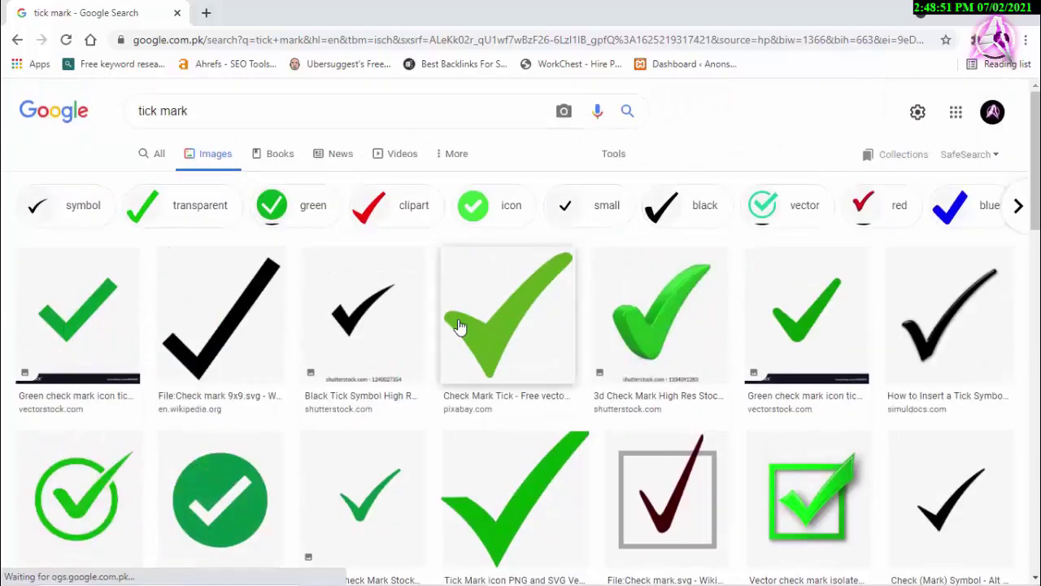
Filter the tick mark images by usage rights to Creative Commons licenses.
{"action": "left_click", "coordinate": [610, 156]}
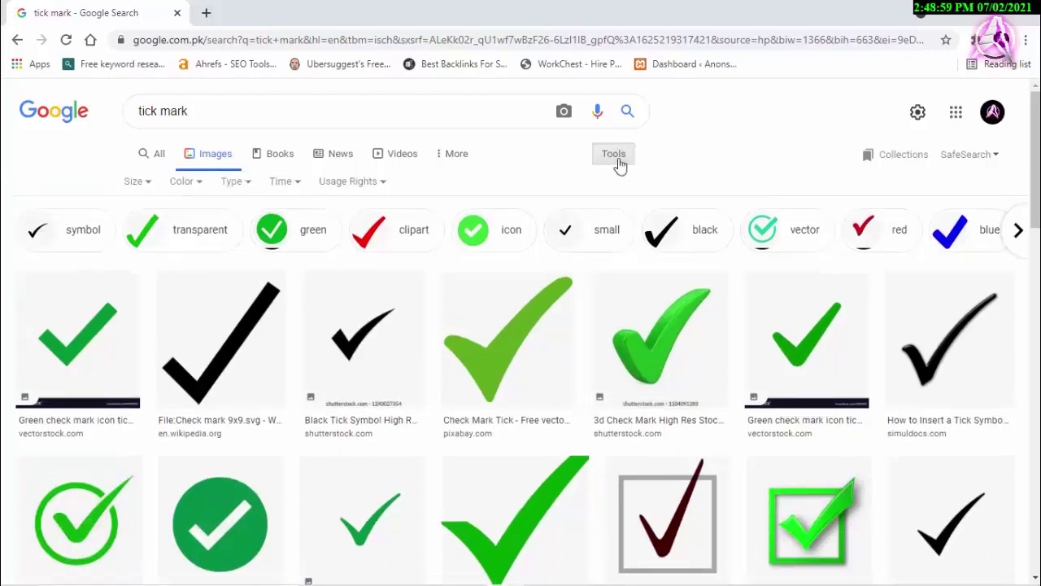
{"action": "left_click", "coordinate": [353, 188]}
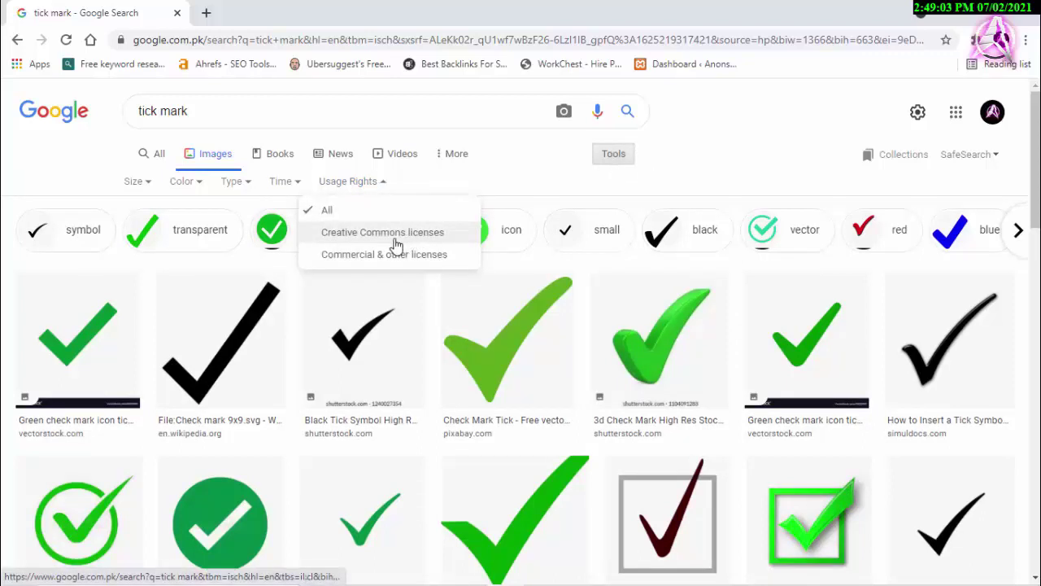
{"action": "left_click", "coordinate": [445, 234]}
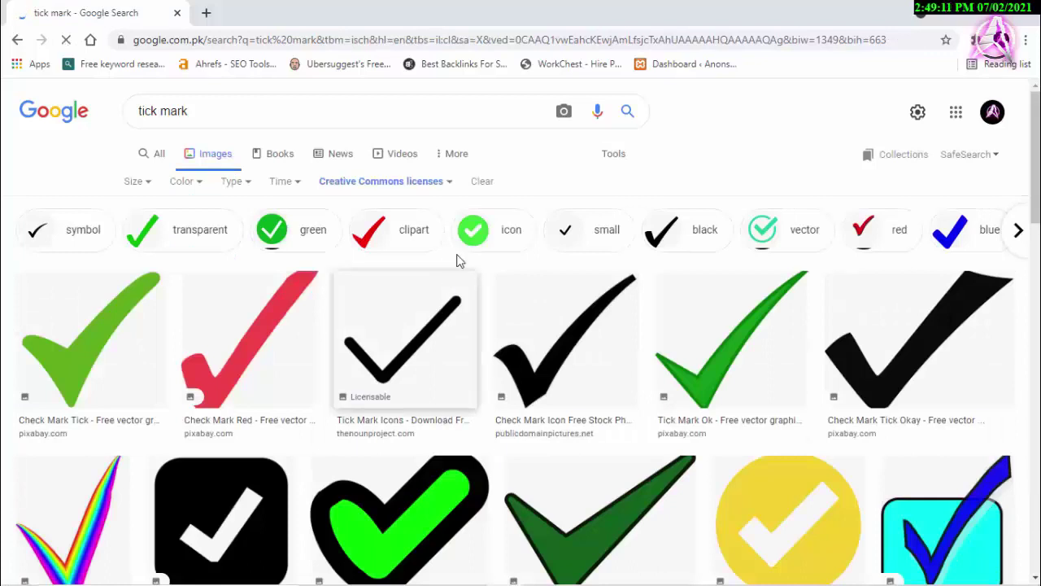
{"action": "left_click", "coordinate": [419, 183]}
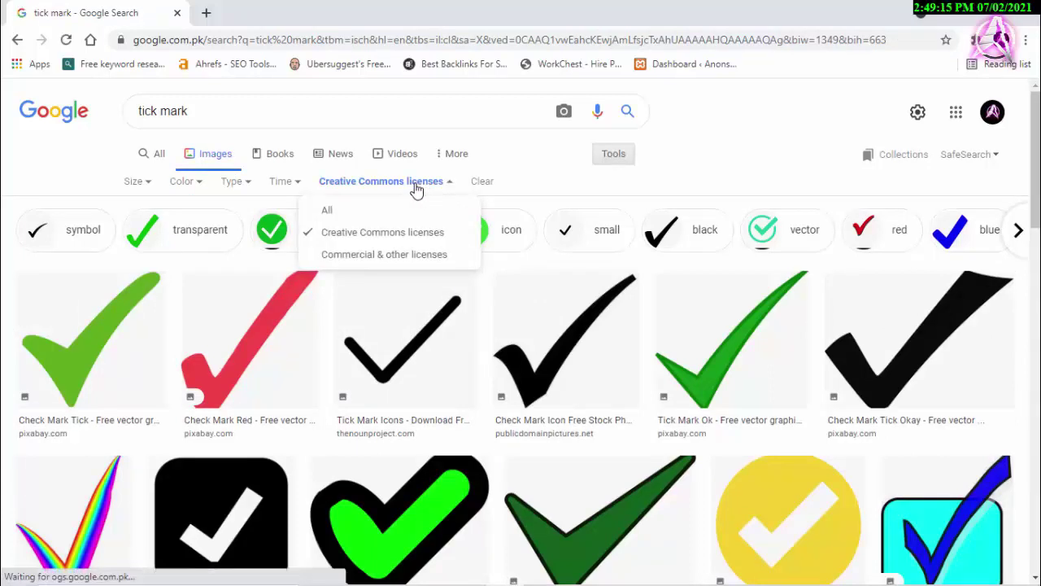
{"action": "left_click", "coordinate": [416, 189]}
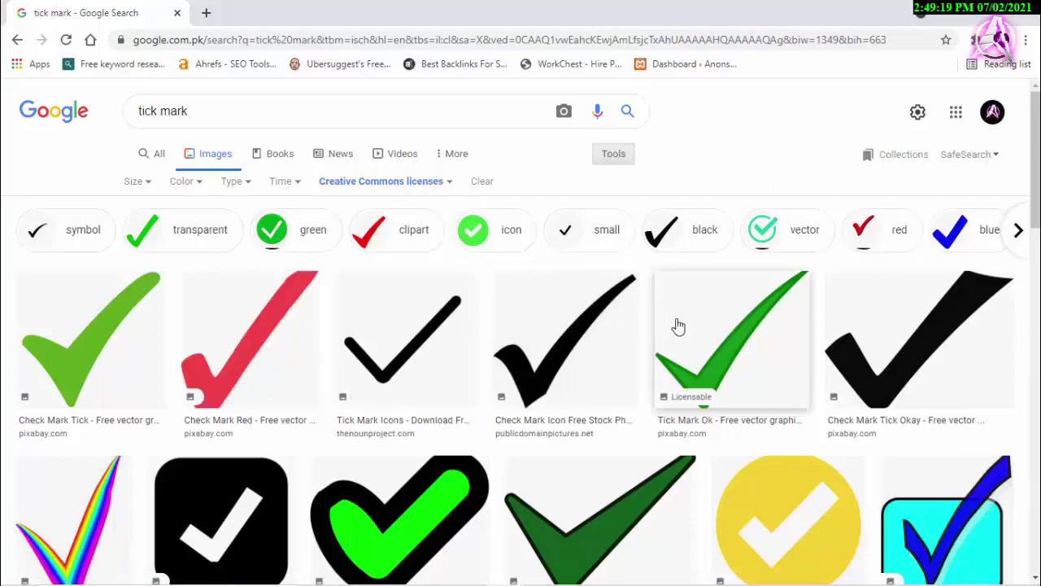
Look through the Creative Commons tick mark results and preview the black Check Mark Icon from Public Domain Pictures.
{"action": "scroll", "coordinate": [678, 325], "scroll_direction": "down", "scroll_amount": 3}
{"action": "scroll", "coordinate": [202, 304], "scroll_direction": "up", "scroll_amount": 3}
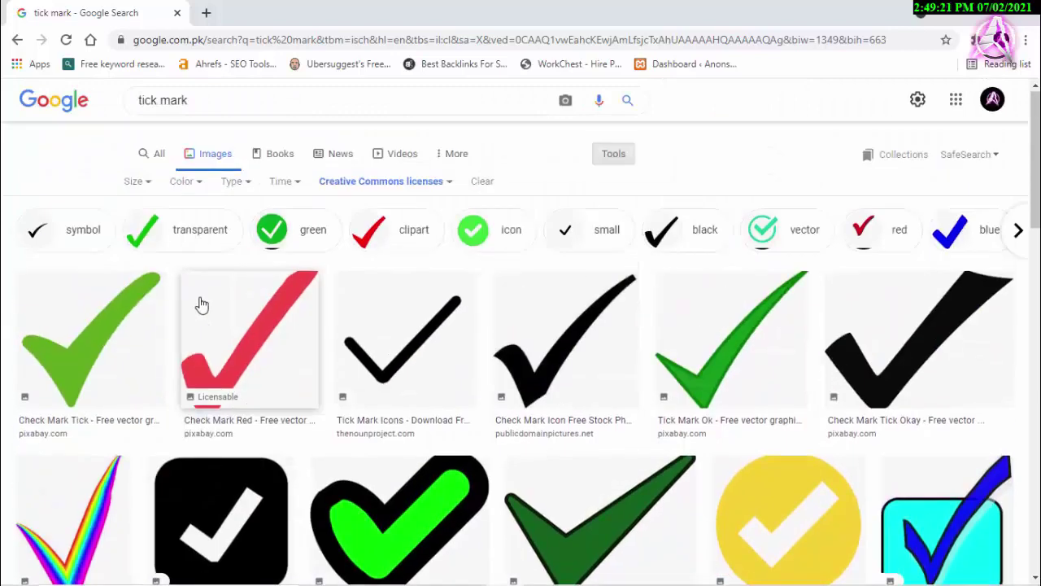
{"action": "left_click", "coordinate": [279, 344]}
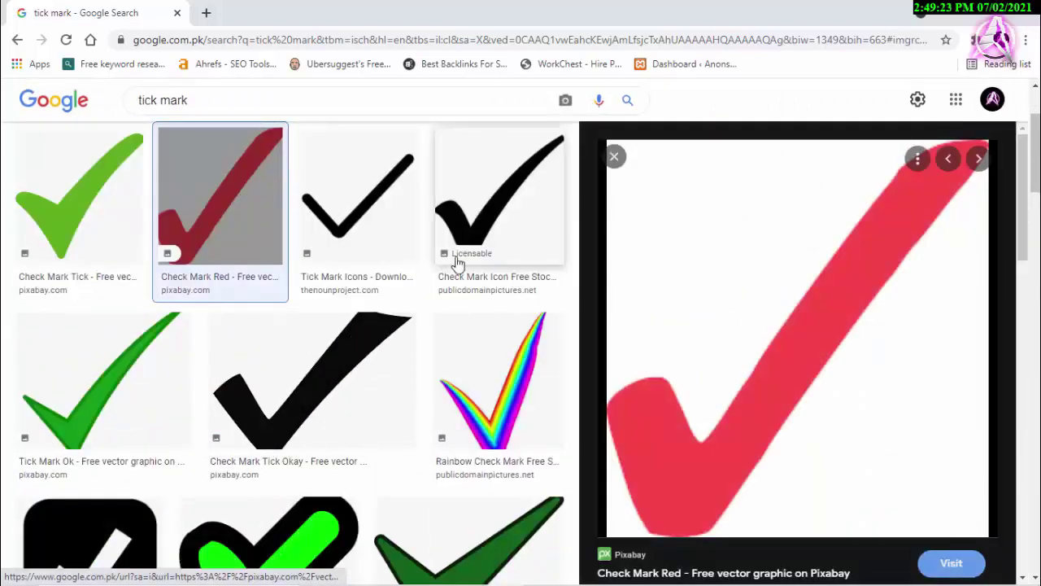
{"action": "left_click", "coordinate": [361, 226]}
{"action": "left_click", "coordinate": [517, 223]}
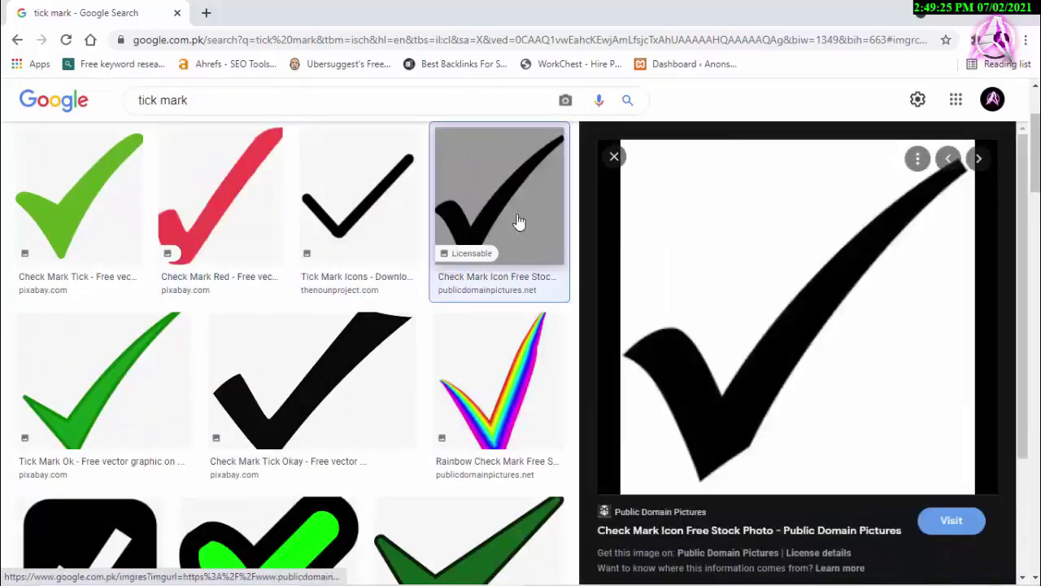
Save the previewed black tick mark image to the Desktop as a JPEG named download.
{"action": "right_click", "coordinate": [767, 295]}
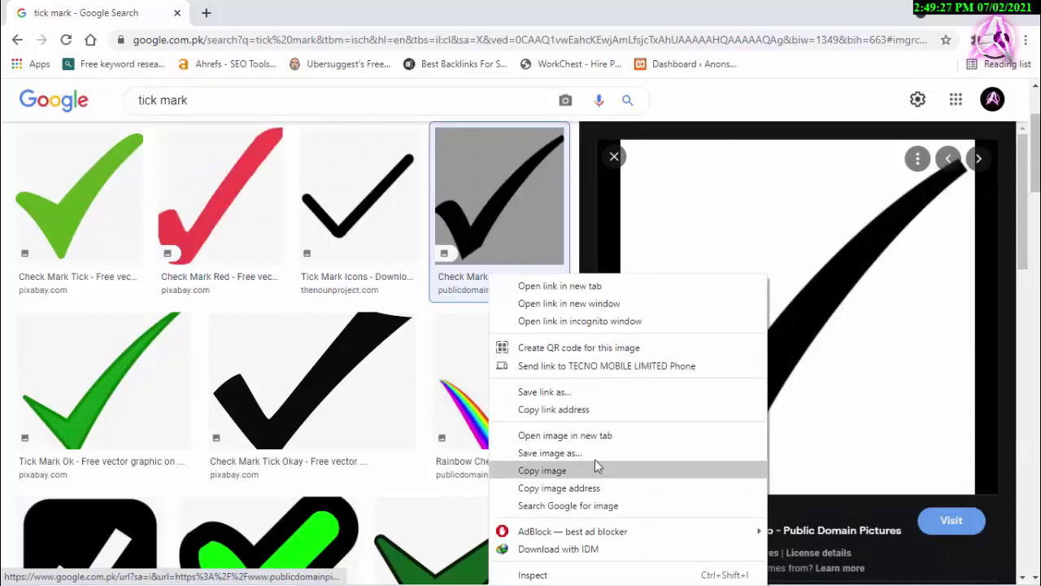
{"action": "left_click", "coordinate": [569, 454]}
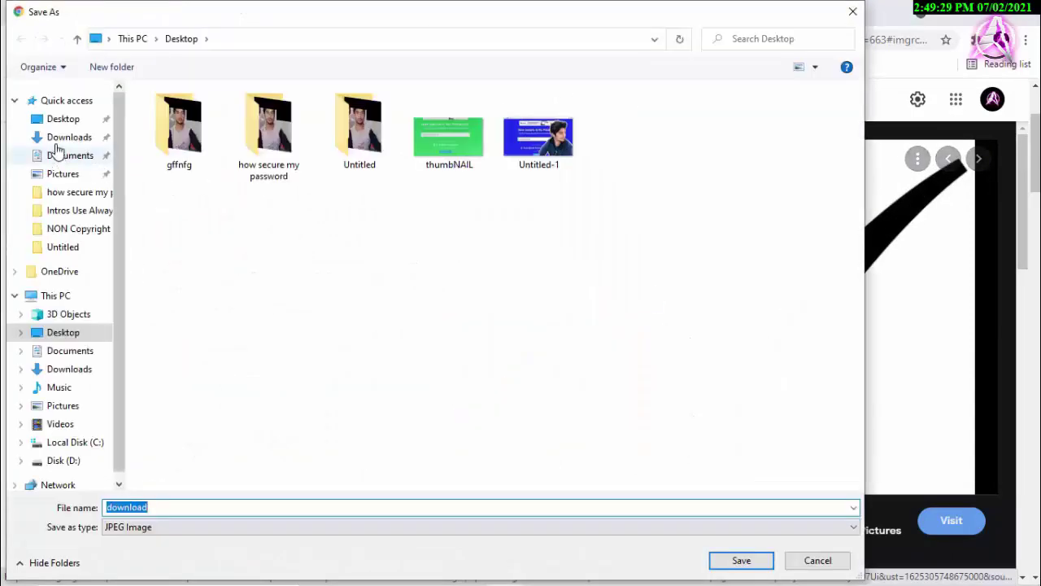
{"action": "left_click", "coordinate": [52, 119]}
{"action": "left_click", "coordinate": [744, 558]}
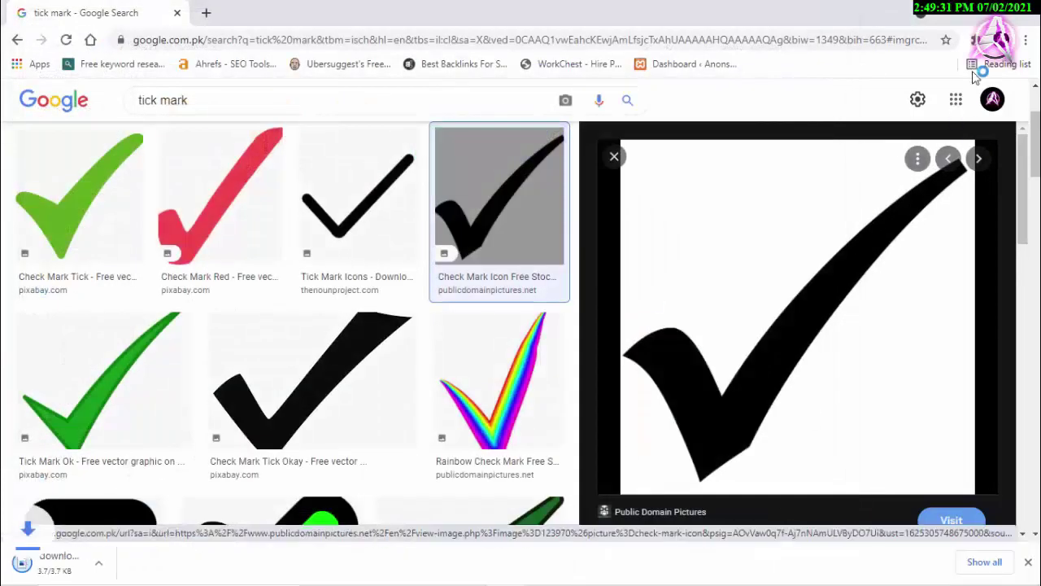
Switch back to Photoshop and place the download tick mark image from the desktop into the thumbnail document.
{"action": "key", "text": "alt+Tab"}
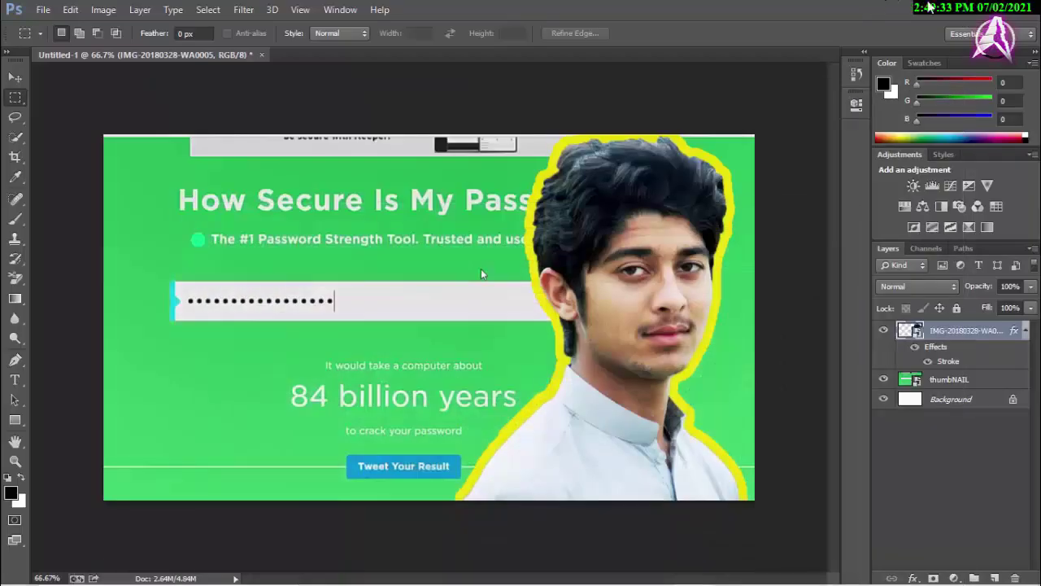
{"action": "double_click", "coordinate": [774, 7]}
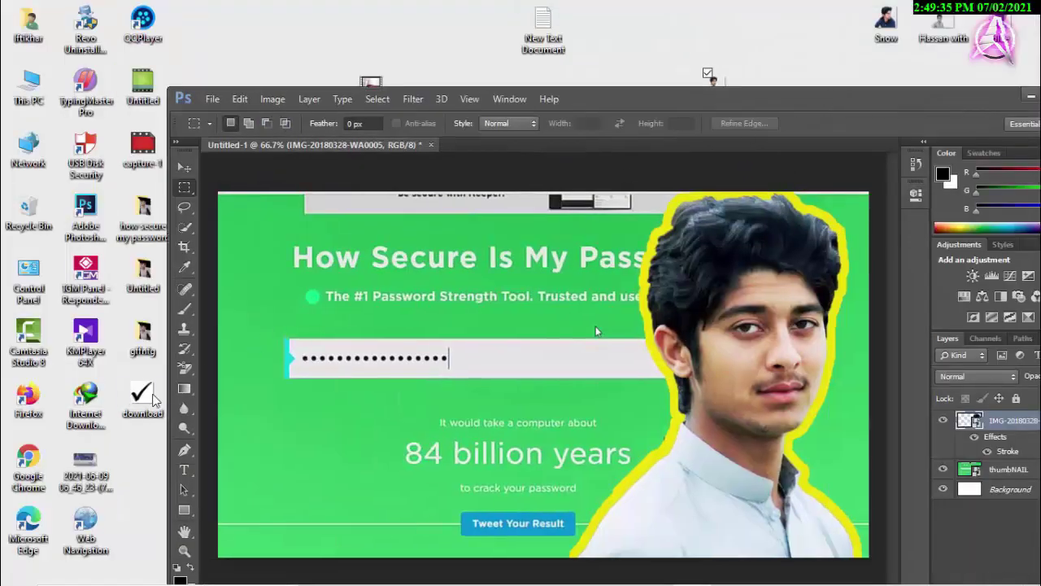
{"action": "left_click_drag", "start_coordinate": [155, 399], "coordinate": [446, 341]}
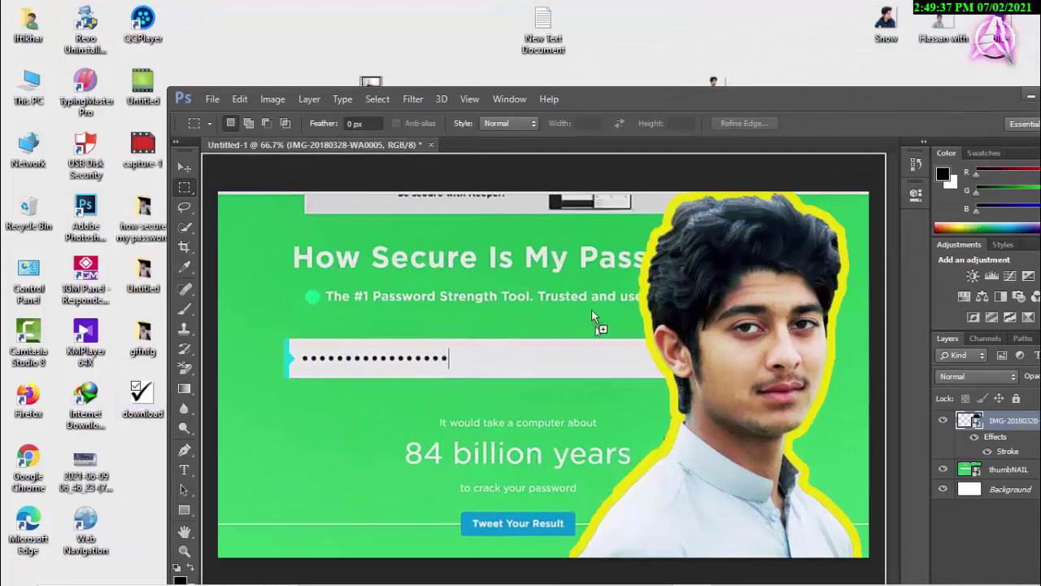
{"action": "left_click_drag", "start_coordinate": [592, 310], "coordinate": [448, 323]}
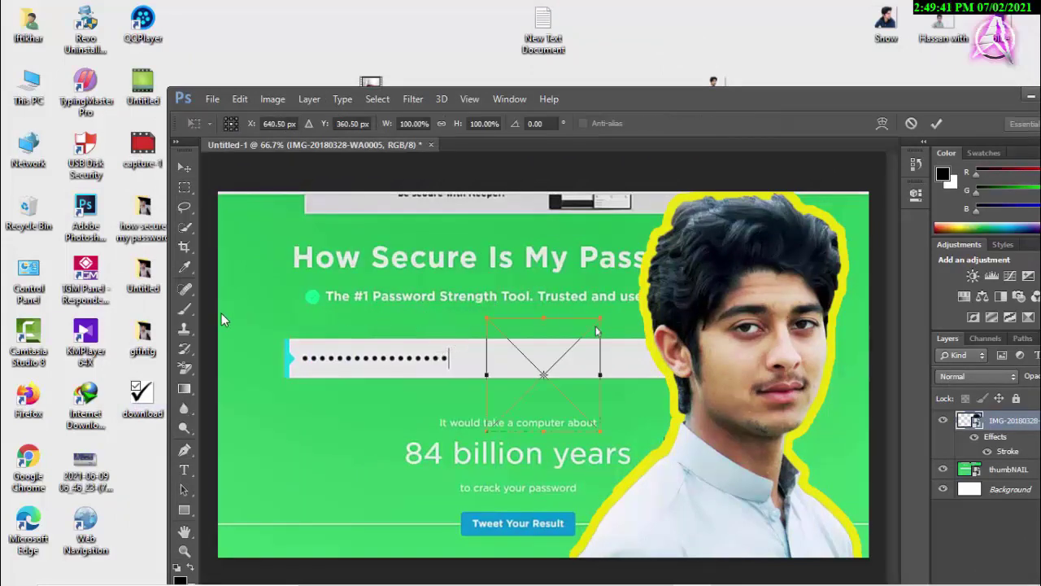
{"action": "double_click", "coordinate": [711, 109]}
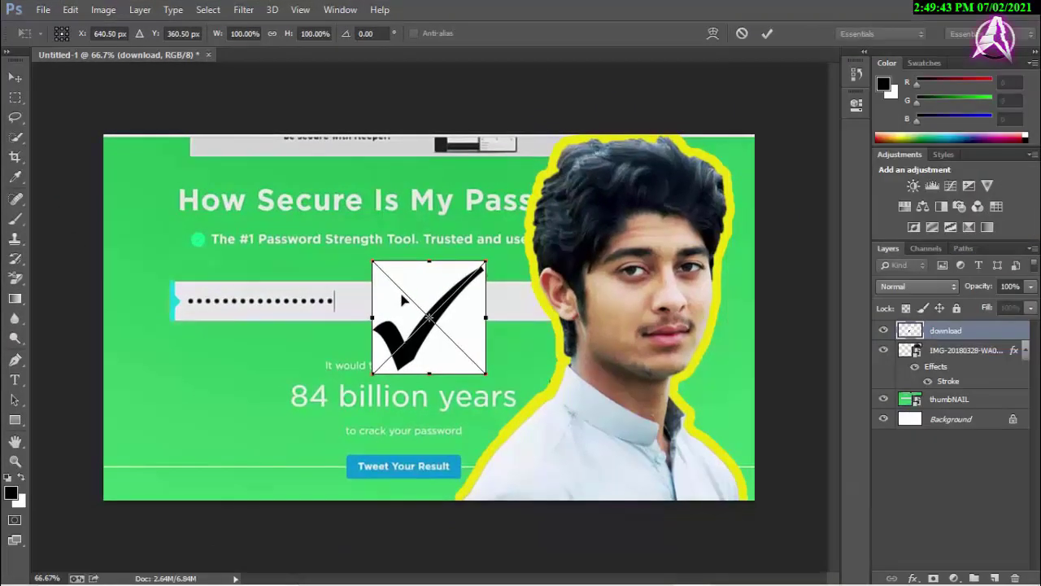
Move the placed tick mark into the canvas's lower-left corner, enlarge it to about 162% width and commit the placement.
{"action": "left_click_drag", "start_coordinate": [374, 309], "coordinate": [234, 371]}
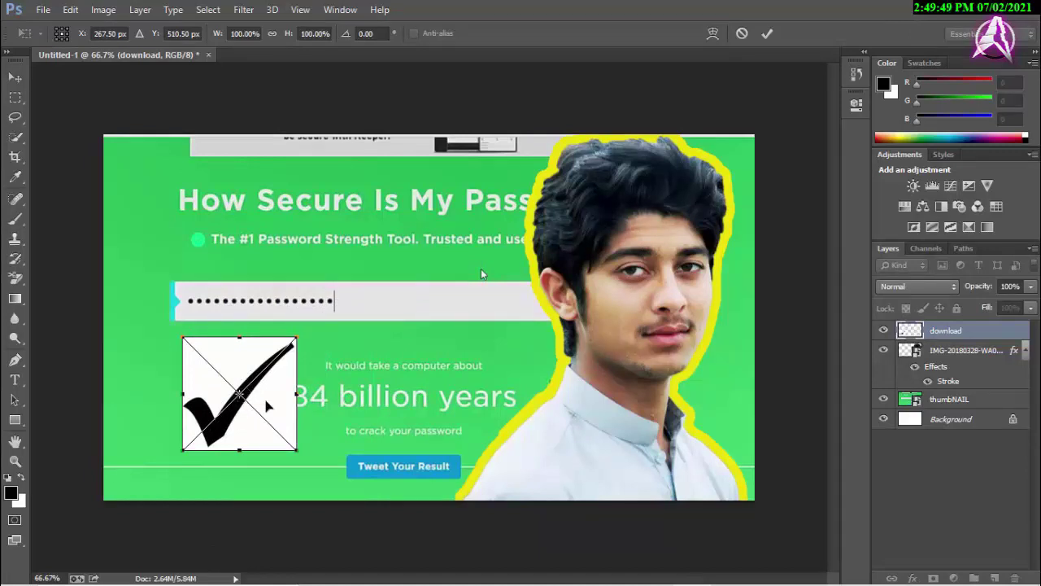
{"action": "left_click_drag", "start_coordinate": [267, 405], "coordinate": [189, 454]}
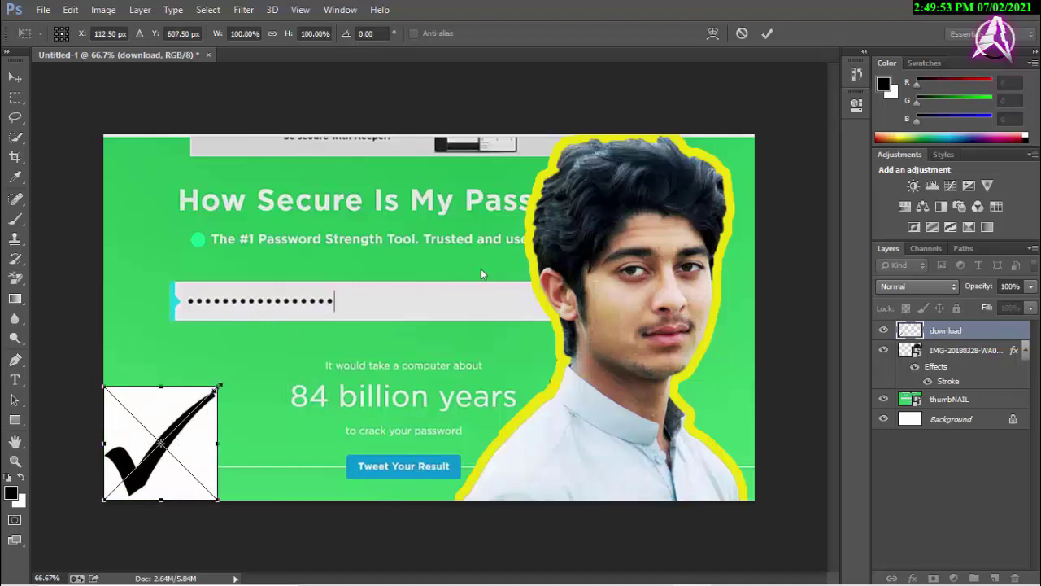
{"action": "left_click_drag", "start_coordinate": [218, 388], "coordinate": [289, 329]}
{"action": "right_click", "coordinate": [262, 335]}
{"action": "left_click", "coordinate": [233, 370]}
{"action": "key", "text": "Return"}
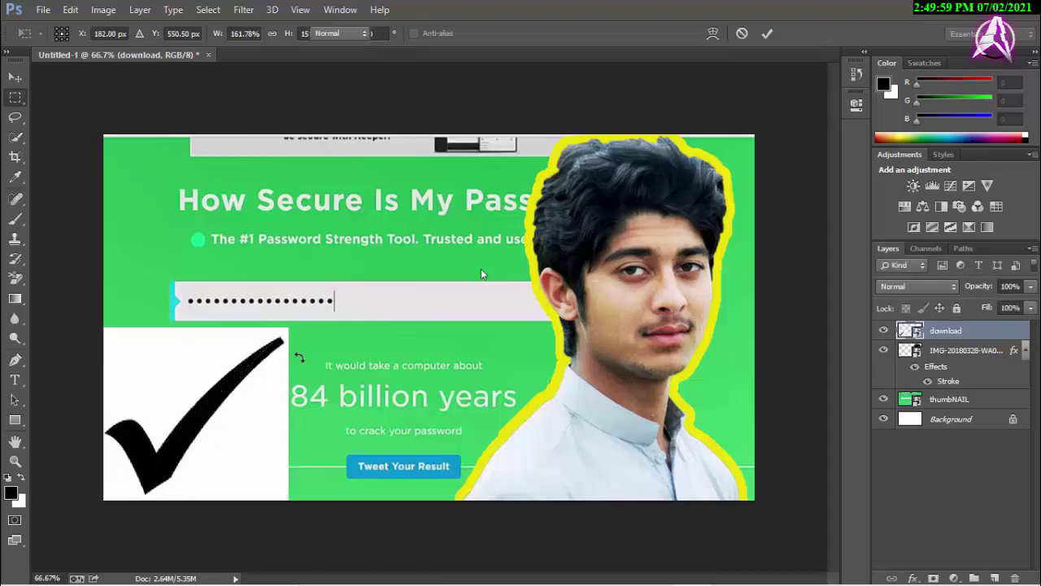
{"action": "key", "text": "m"}
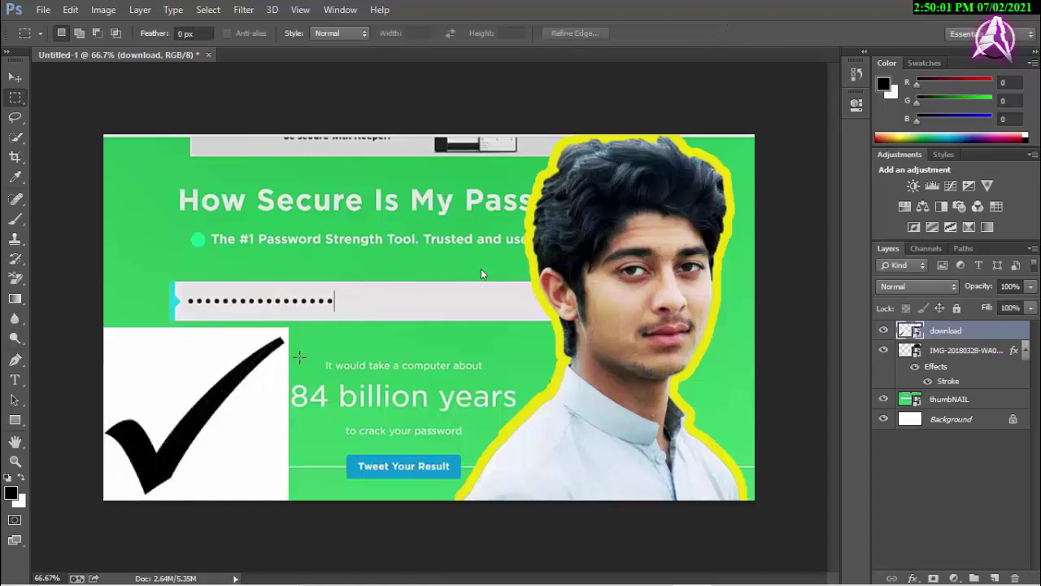
Switch to Chrome and search Google Images for "whatsapp".
{"action": "left_click", "coordinate": [505, 572]}
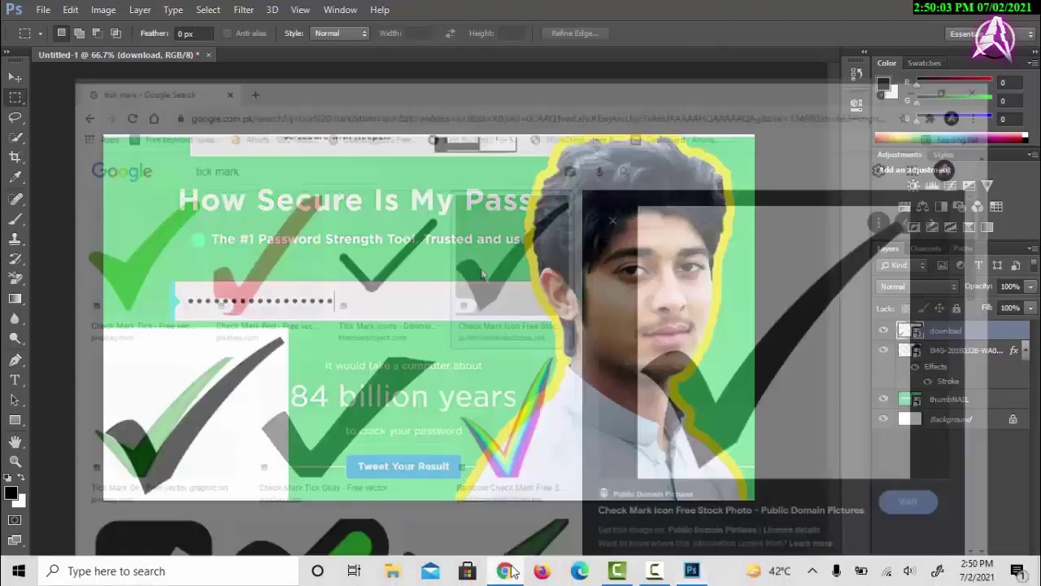
{"action": "scroll", "coordinate": [399, 214], "scroll_direction": "up", "scroll_amount": 2}
{"action": "left_click", "coordinate": [263, 108]}
{"action": "left_click_drag", "start_coordinate": [262, 108], "coordinate": [139, 128]}
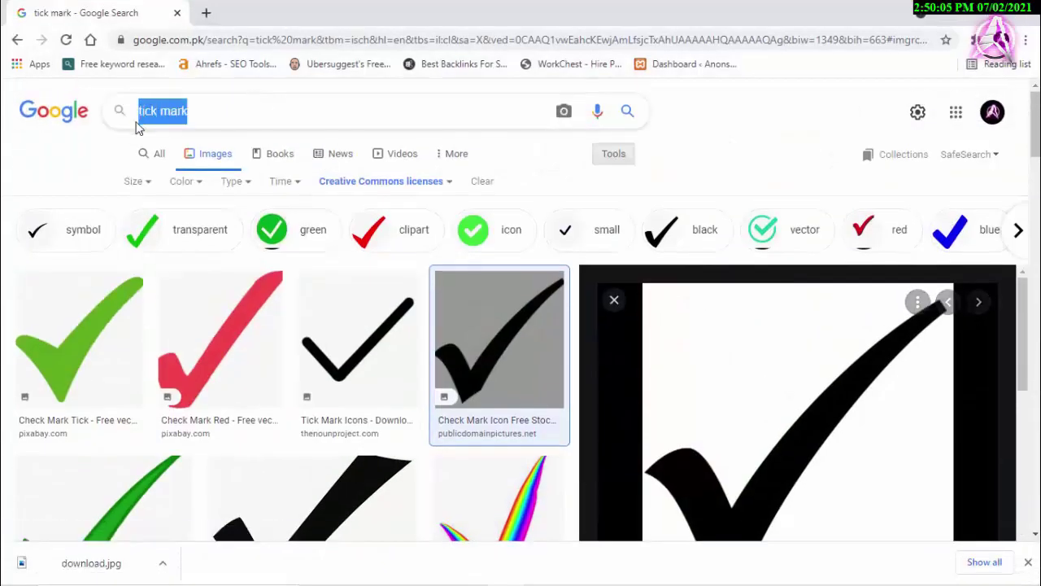
{"action": "type", "text": "whatsa"}
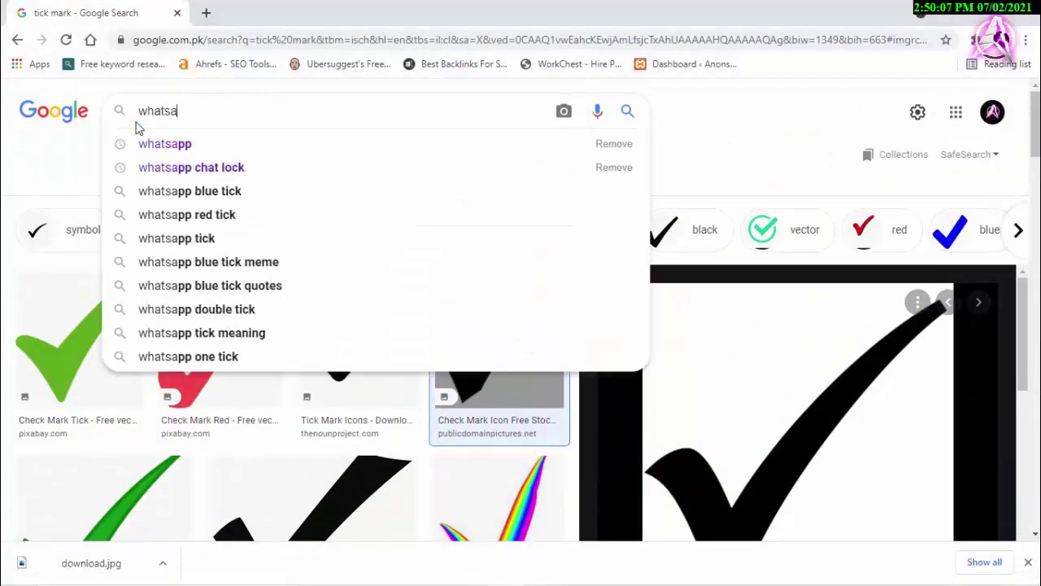
{"action": "left_click", "coordinate": [158, 144]}
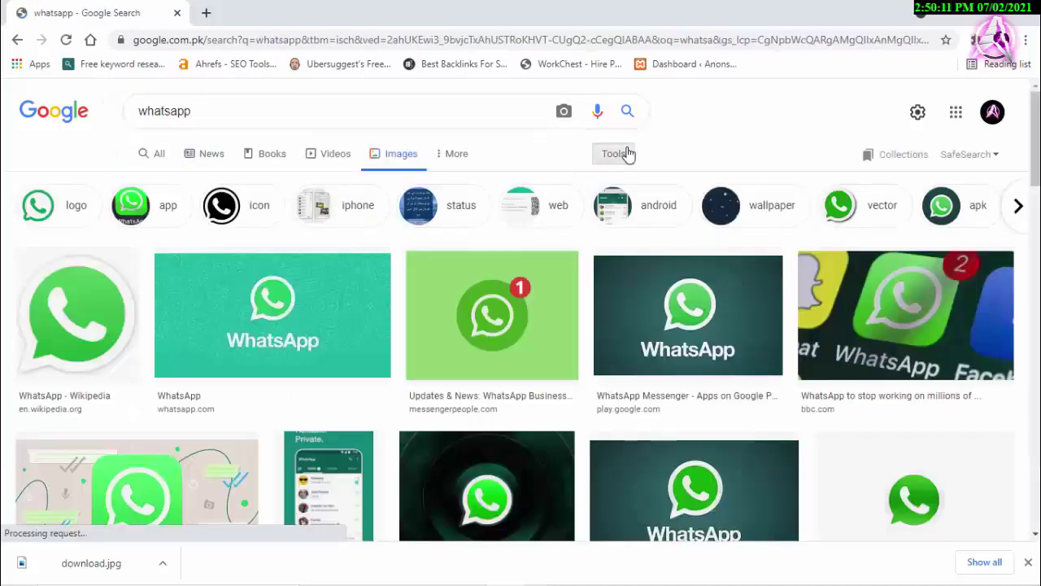
Filter the WhatsApp images by usage rights to Creative Commons licenses and look through the results.
{"action": "left_click", "coordinate": [627, 155]}
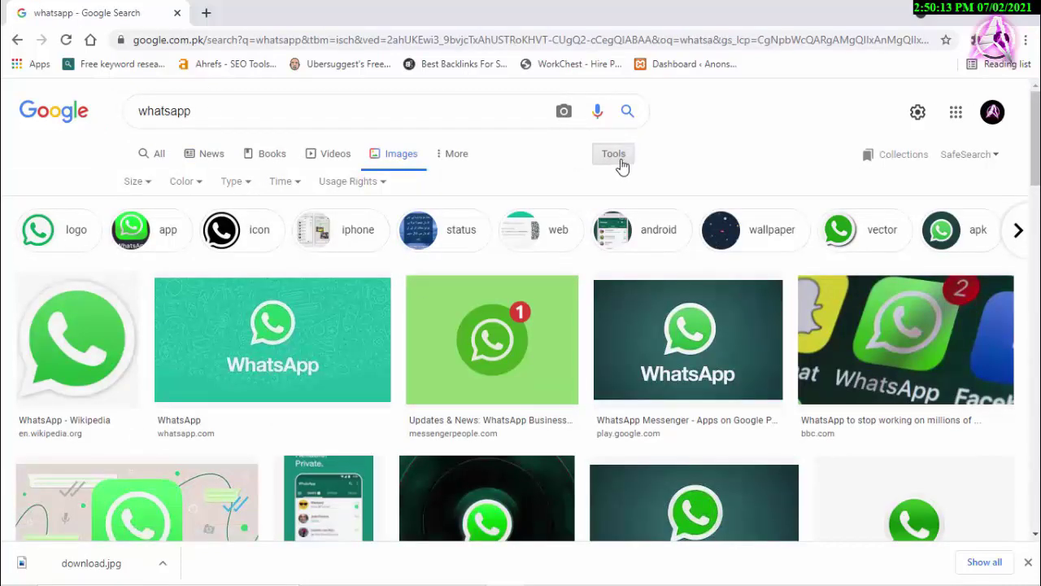
{"action": "left_click", "coordinate": [356, 182]}
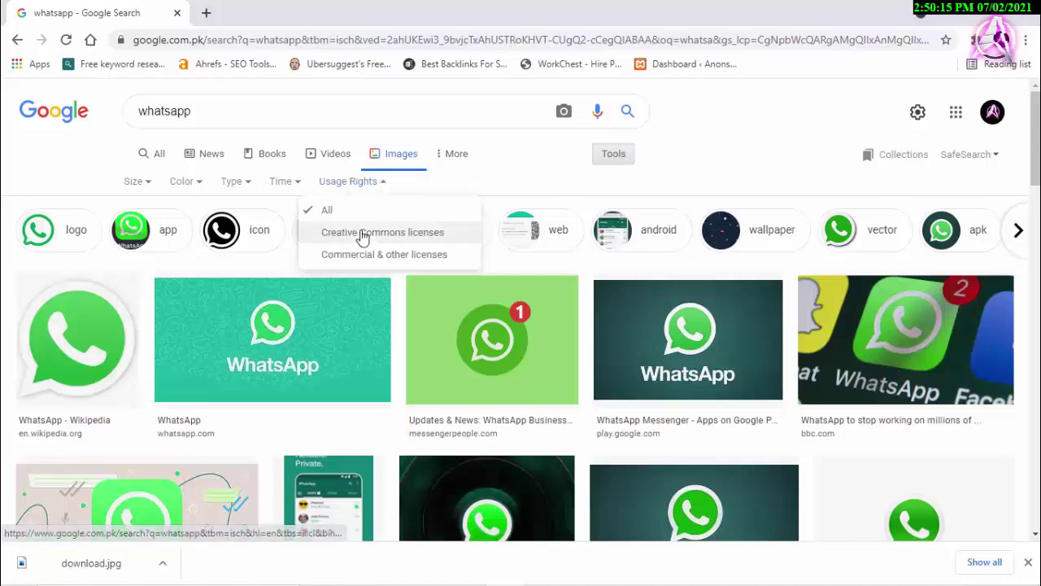
{"action": "left_click", "coordinate": [363, 236]}
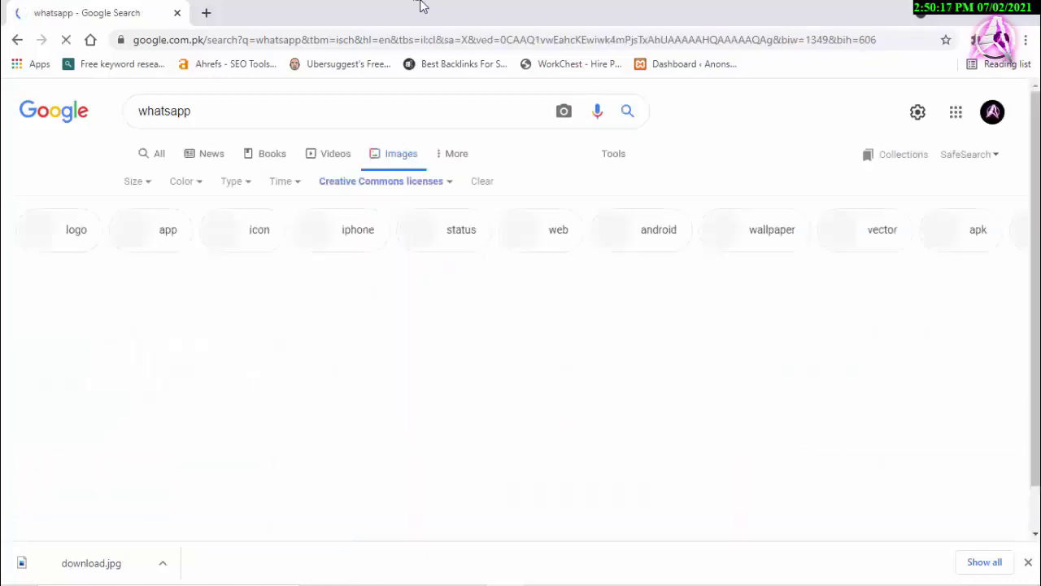
{"action": "scroll", "coordinate": [480, 368], "scroll_direction": "down", "scroll_amount": 9}
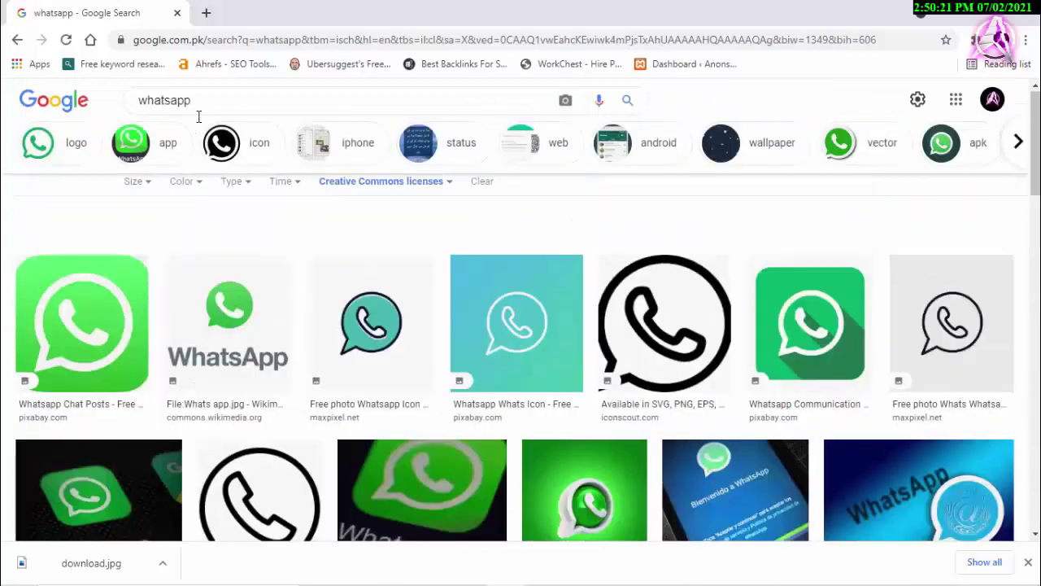
Search Google Images for "facebook" and filter the results by usage rights to Creative Commons licenses.
{"action": "double_click", "coordinate": [182, 111]}
{"action": "type", "text": "facebook"}
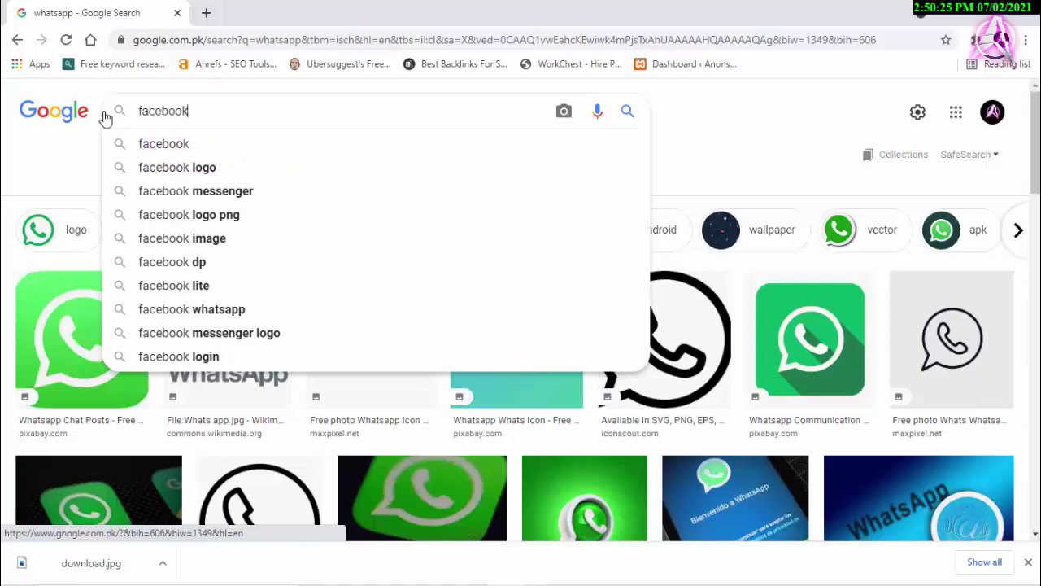
{"action": "key", "text": "Return"}
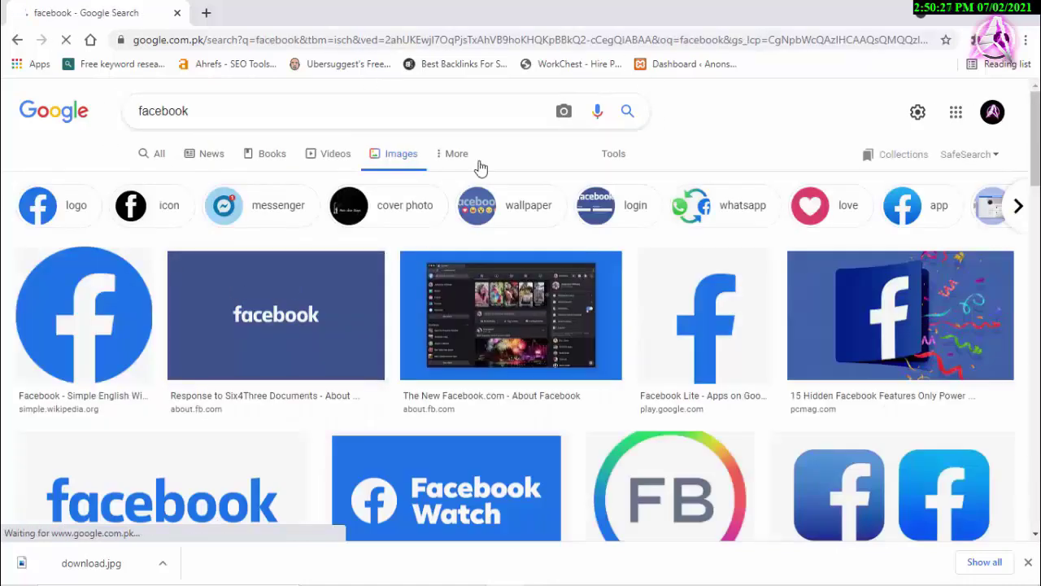
{"action": "left_click", "coordinate": [616, 155]}
{"action": "left_click", "coordinate": [372, 182]}
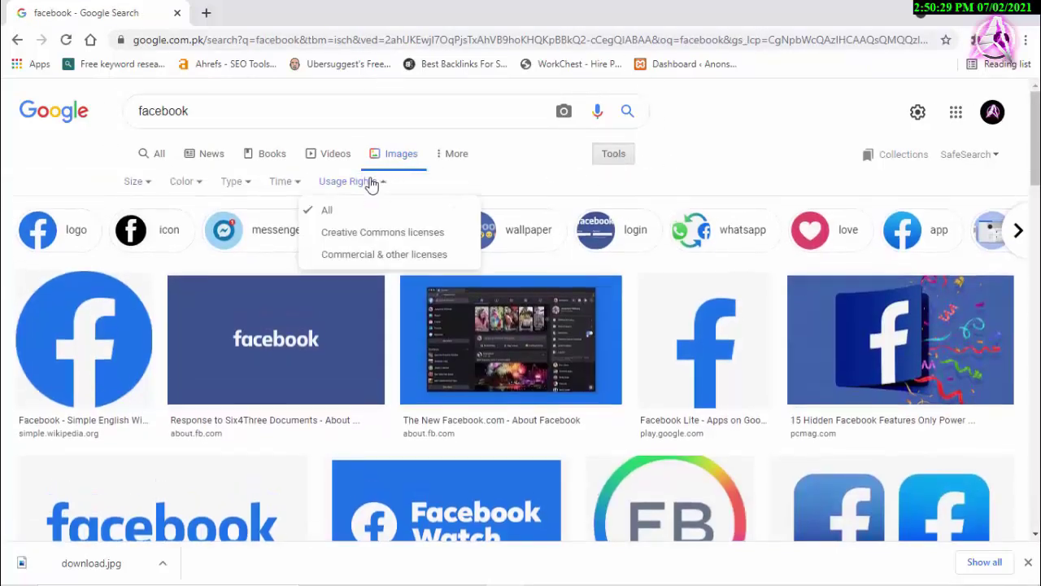
{"action": "left_click", "coordinate": [391, 239]}
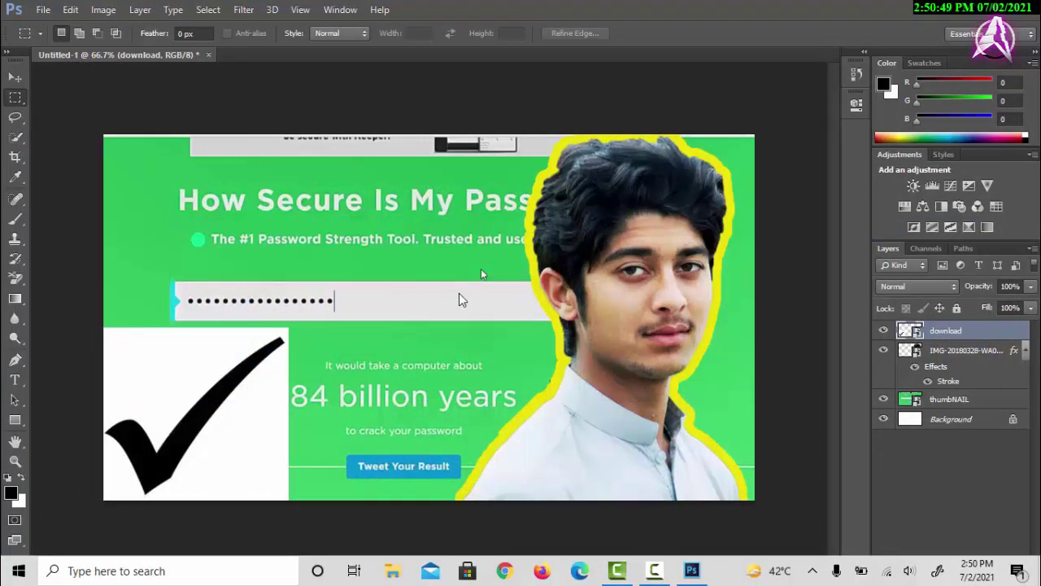
Save the Photoshop thumbnail as a JPEG named Untitled-1 on the Desktop, replacing the existing file.
{"action": "left_click", "coordinate": [43, 10]}
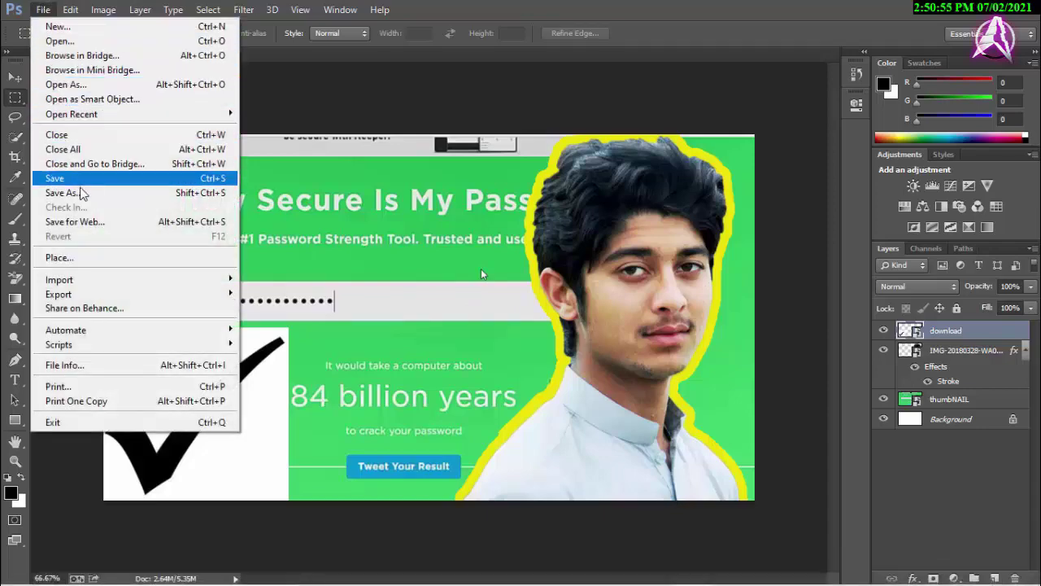
{"action": "left_click", "coordinate": [43, 9]}
{"action": "left_click", "coordinate": [43, 10]}
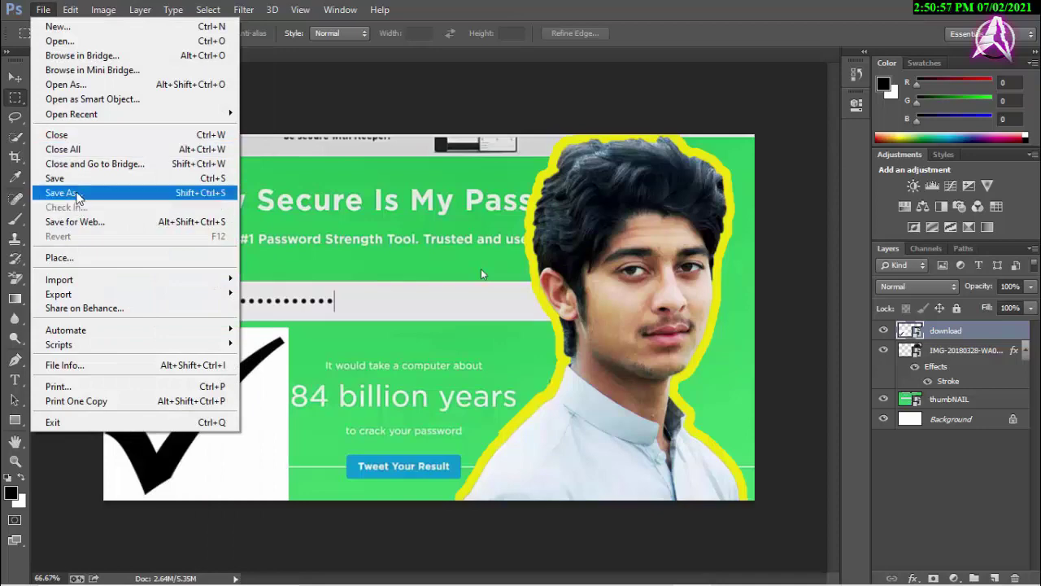
{"action": "left_click", "coordinate": [62, 193]}
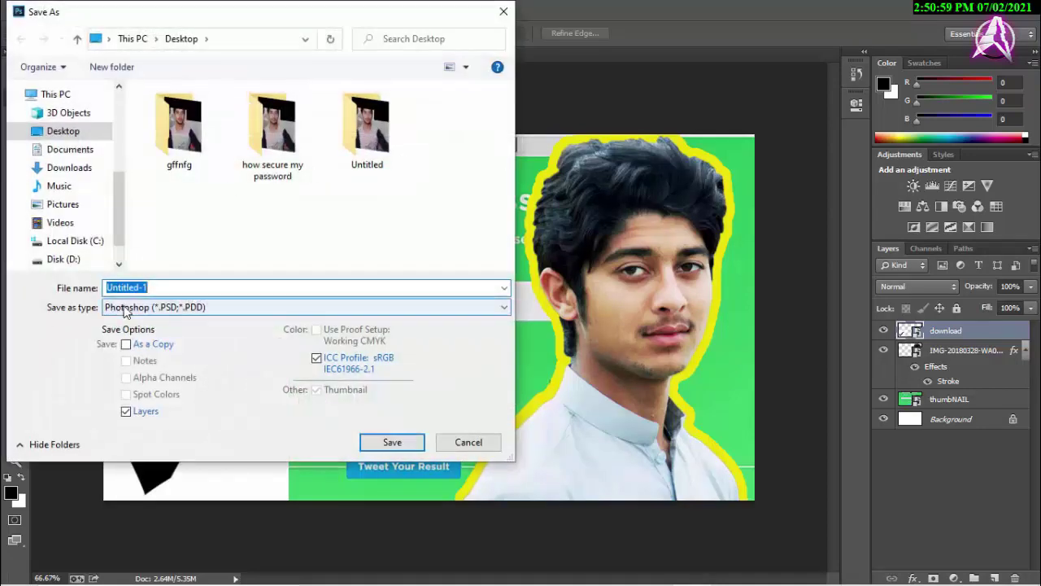
{"action": "left_click", "coordinate": [126, 310]}
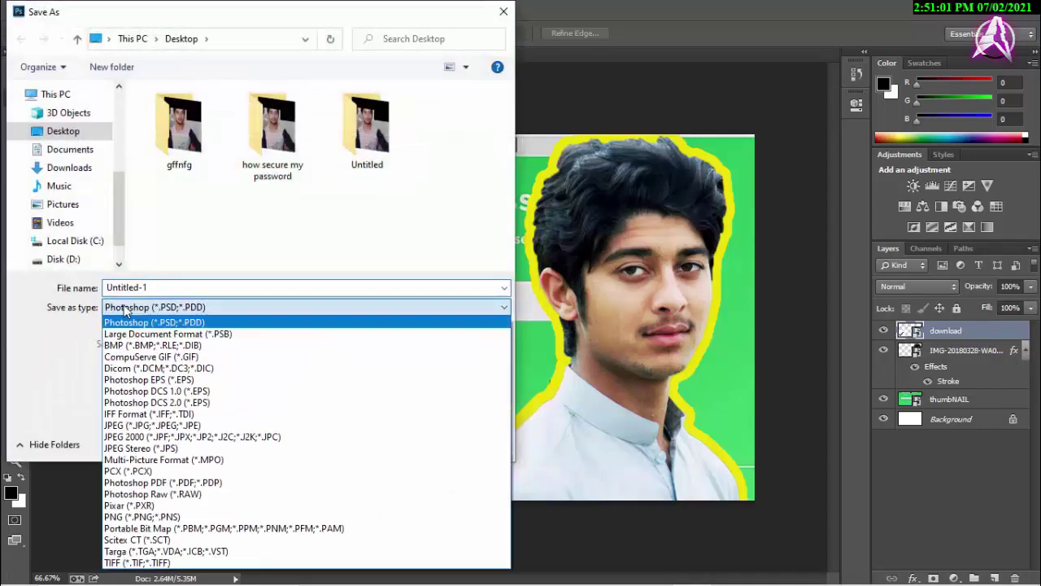
{"action": "left_click", "coordinate": [154, 426]}
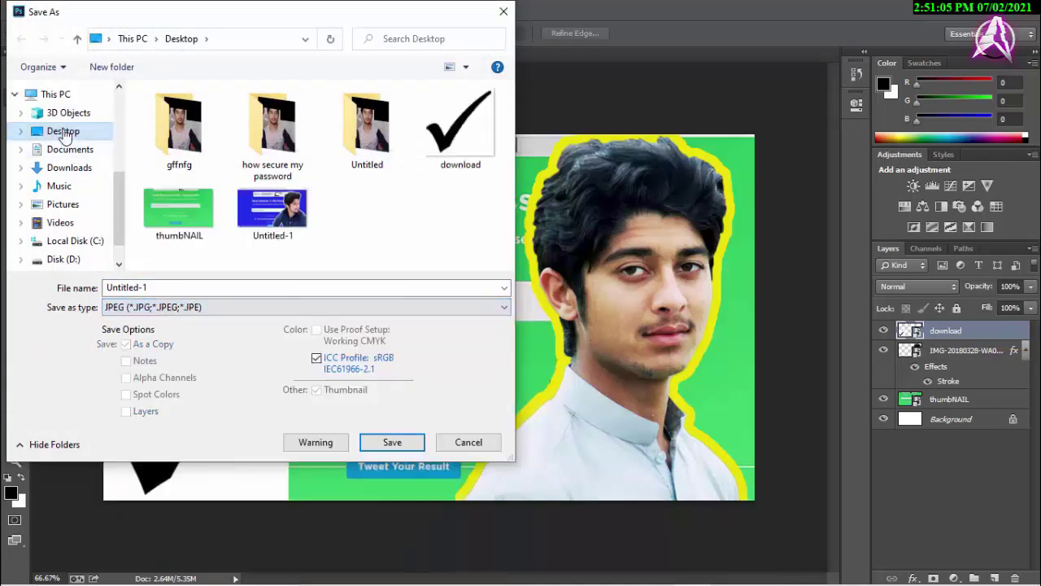
{"action": "left_click", "coordinate": [399, 442]}
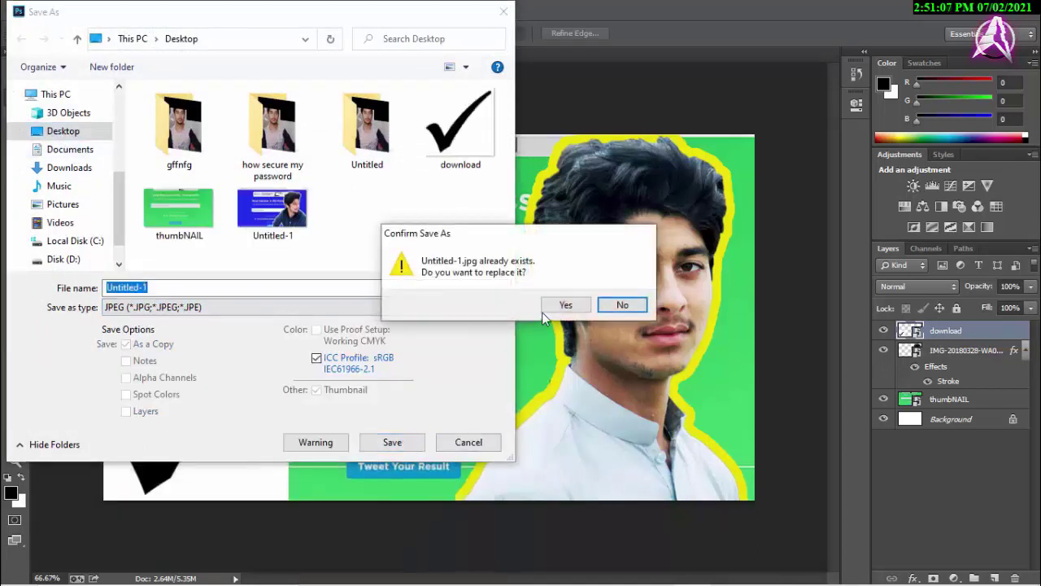
{"action": "left_click", "coordinate": [563, 305]}
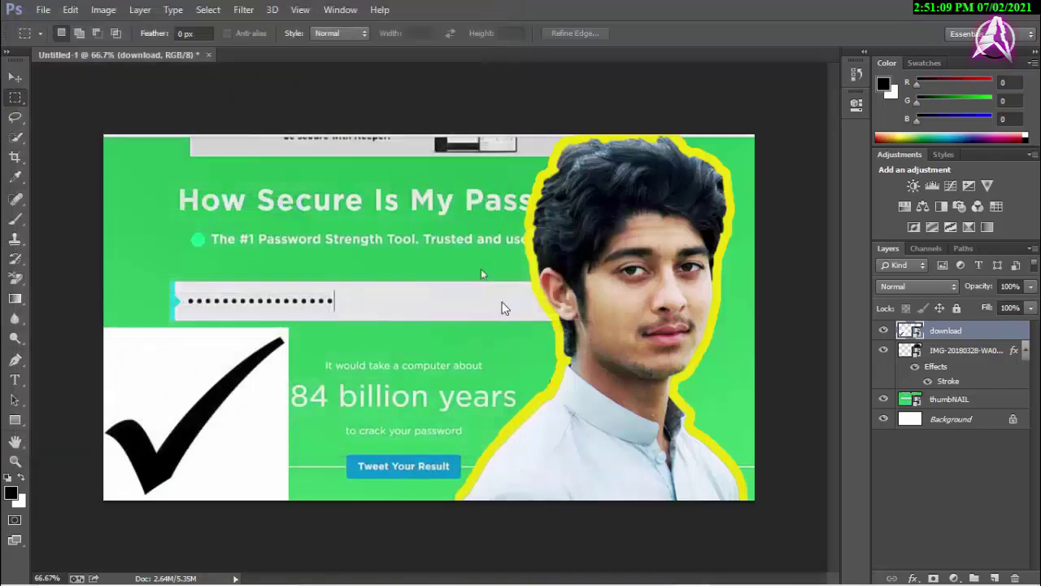
{"action": "left_click", "coordinate": [611, 140]}
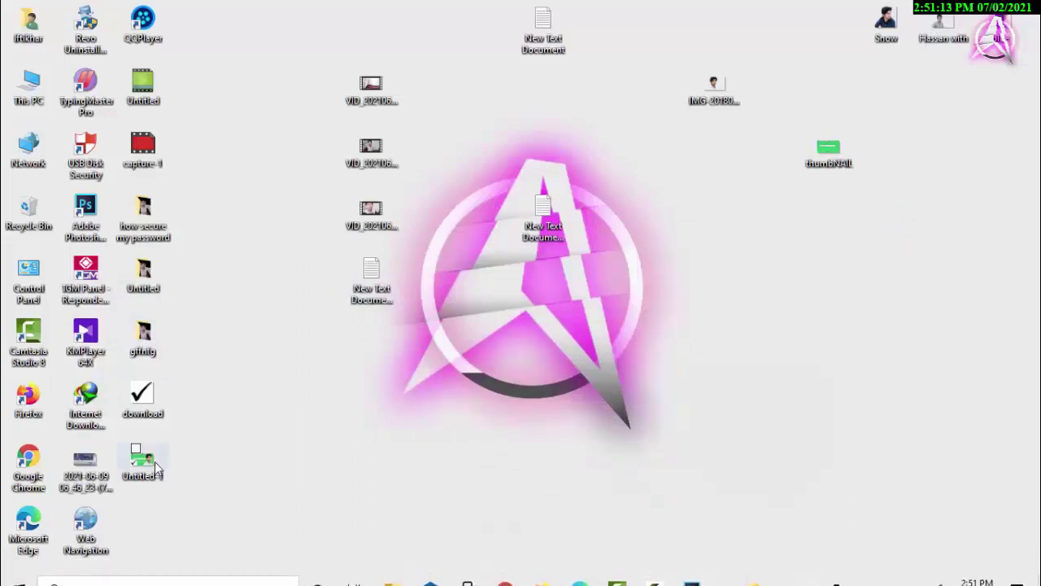
Open the exported Untitled-1 image from the desktop in Photos to check the finished thumbnail, and close the viewer.
{"action": "double_click", "coordinate": [784, 280]}
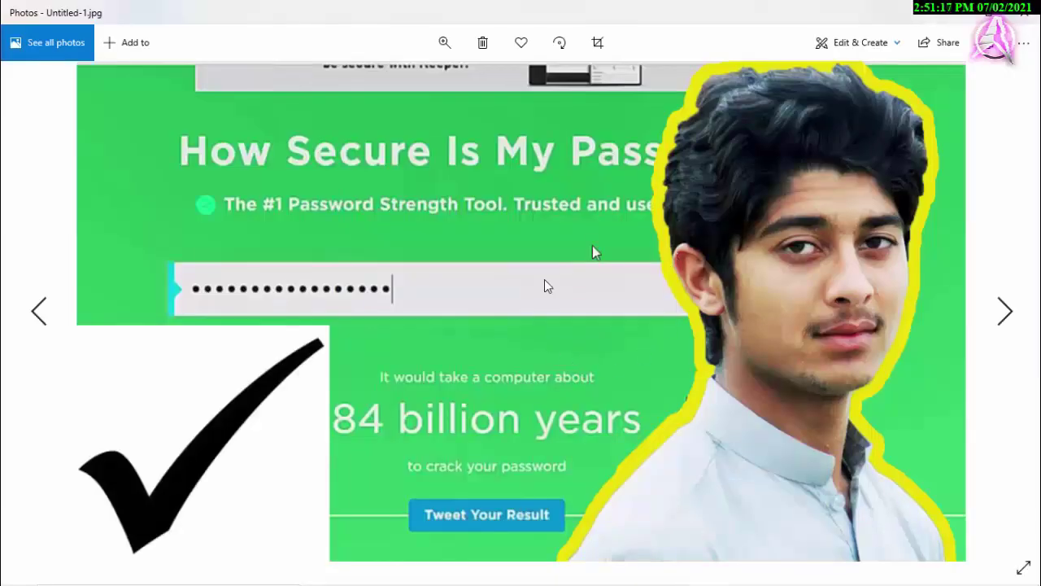
{"action": "key", "text": "alt+F4"}
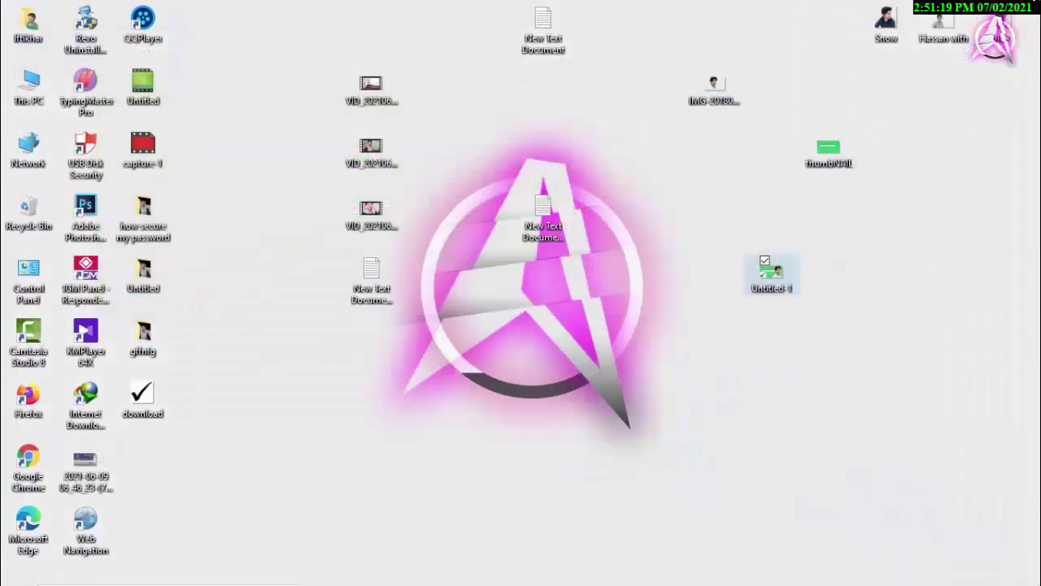
{"action": "right_click", "coordinate": [446, 155]}
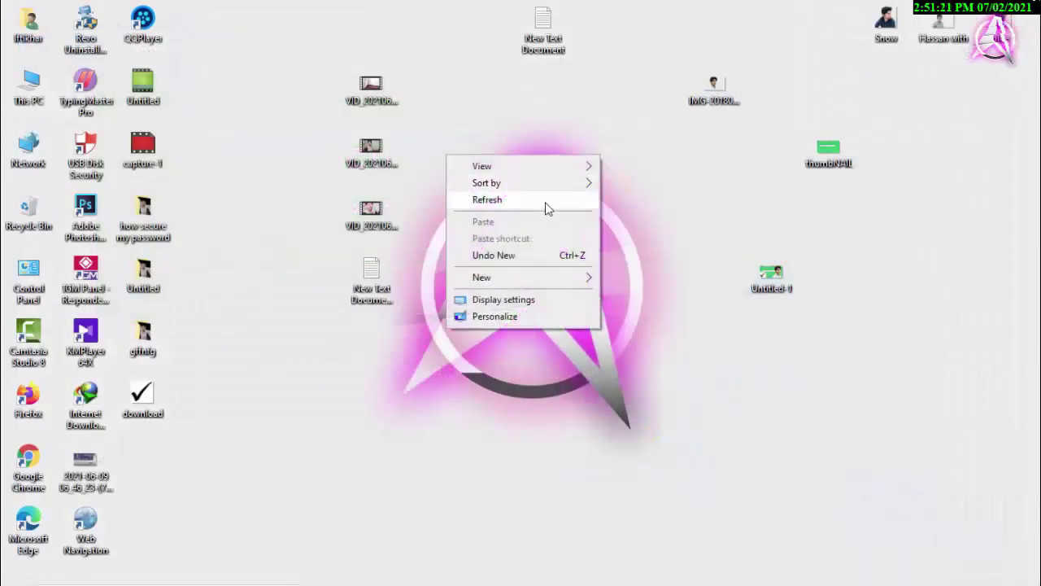
{"action": "left_click", "coordinate": [579, 200]}
{"action": "right_click", "coordinate": [713, 124]}
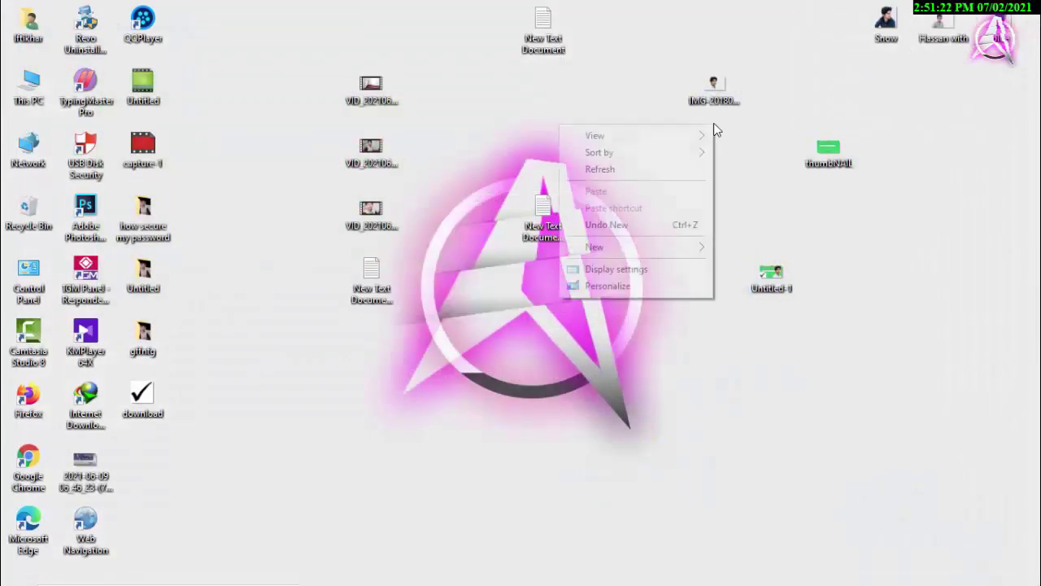
{"action": "left_click", "coordinate": [669, 171]}
{"action": "right_click", "coordinate": [514, 165]}
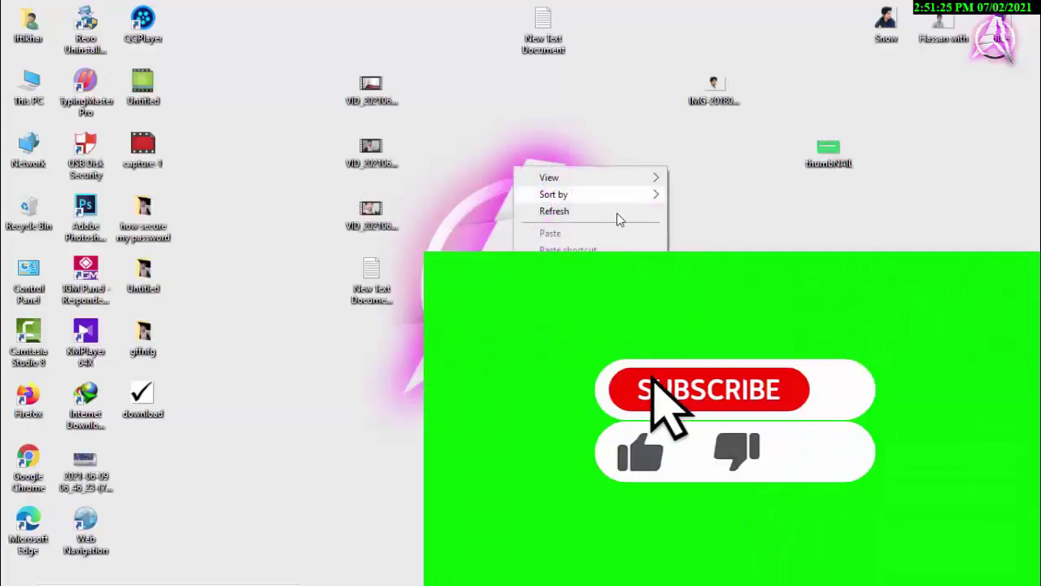
{"action": "left_click", "coordinate": [615, 215]}
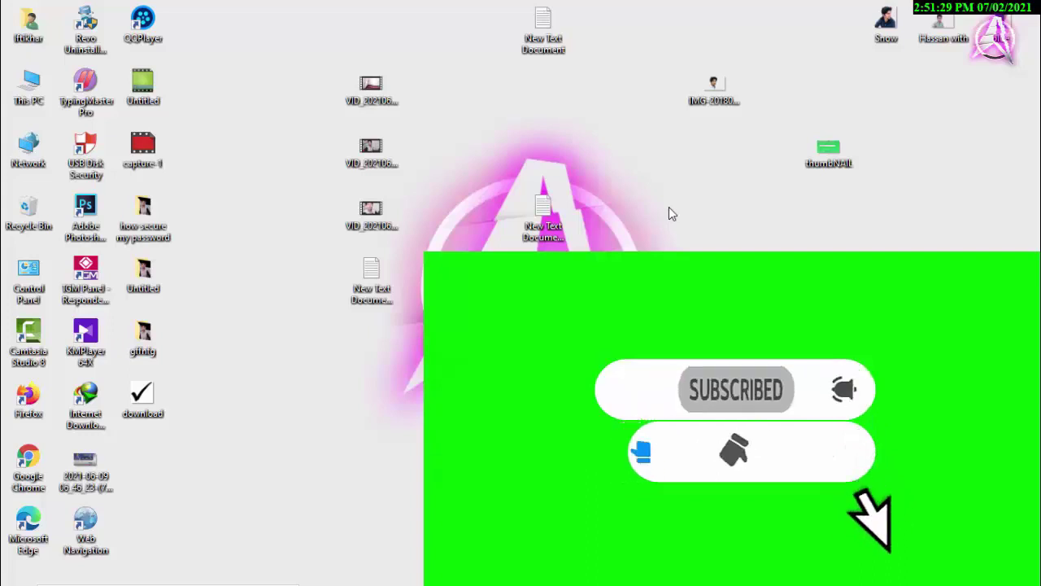
{"action": "right_click", "coordinate": [717, 146]}
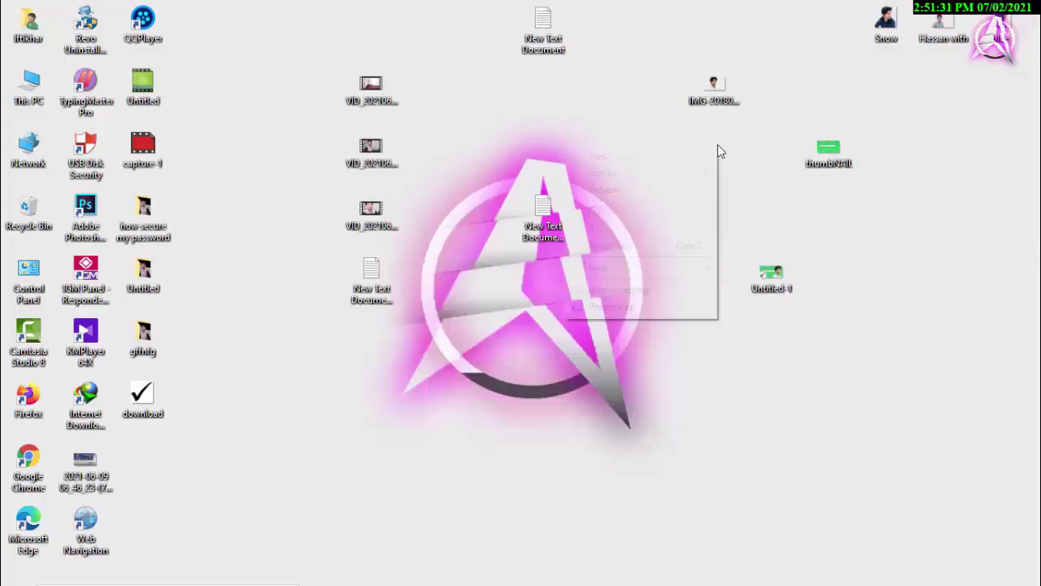